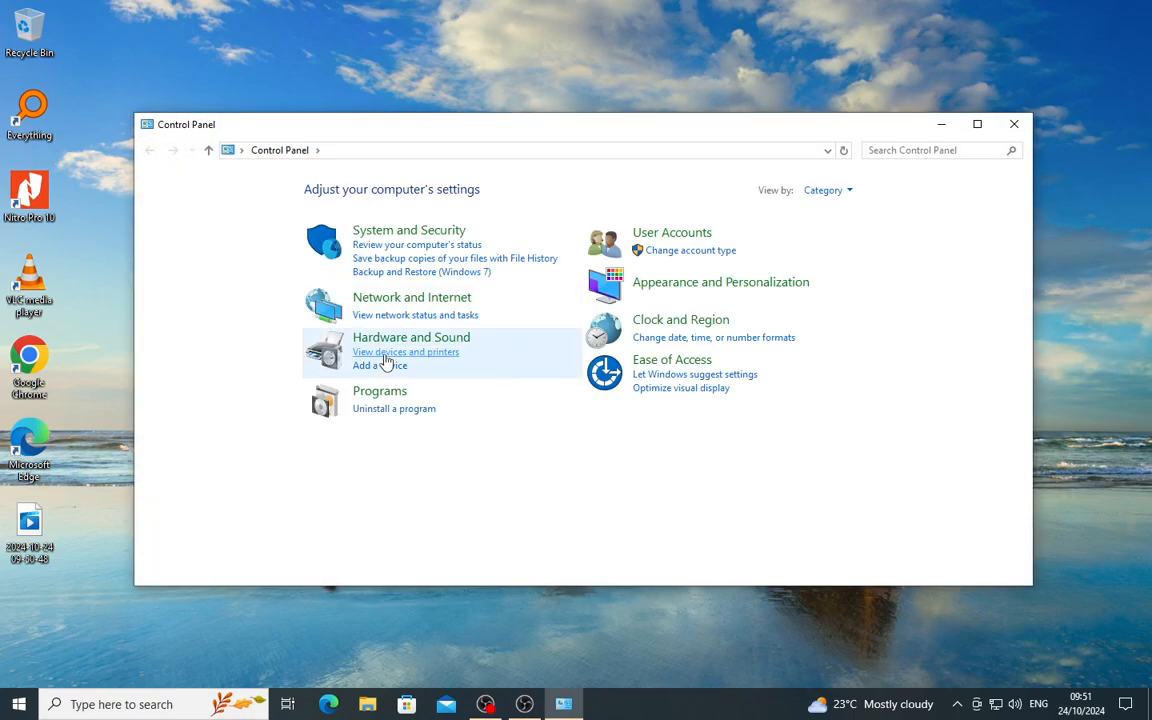
Open the printer properties of HP381F8B (HP Smart Tank 530 series) from Devices and Printers.
{"action": "left_click", "coordinate": [386, 354]}
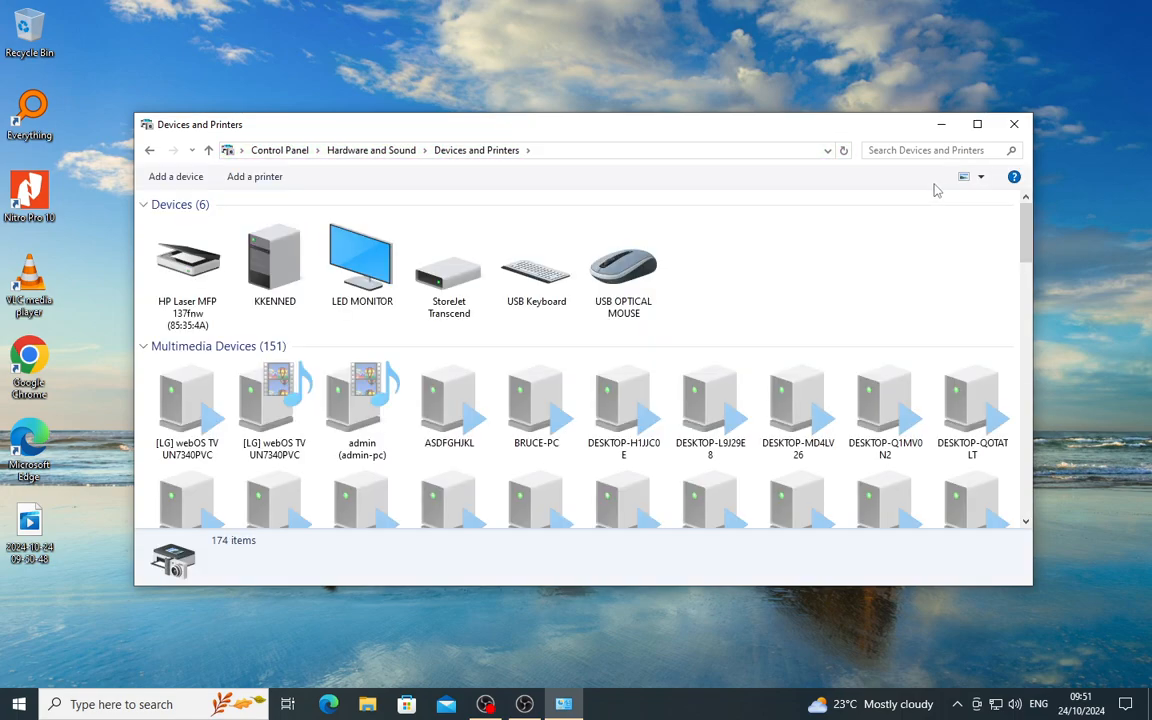
{"action": "scroll", "coordinate": [959, 296], "scroll_direction": "down", "scroll_amount": 20}
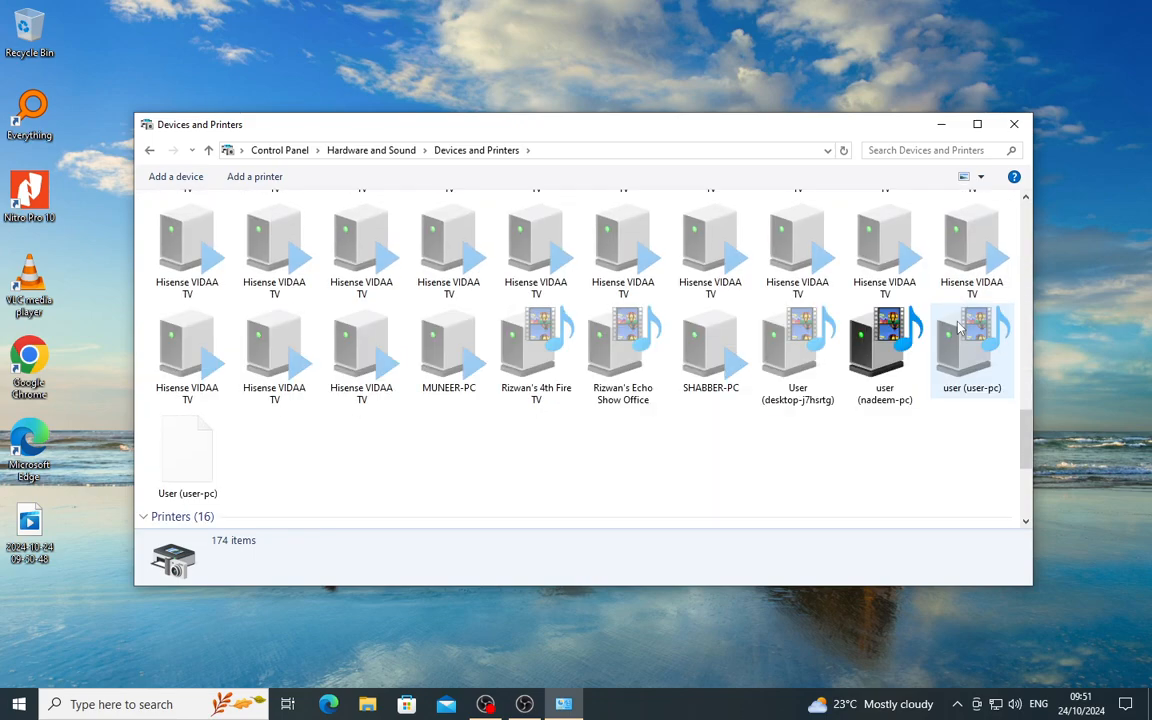
{"action": "scroll", "coordinate": [936, 349], "scroll_direction": "up", "scroll_amount": 4}
{"action": "scroll", "coordinate": [1000, 334], "scroll_direction": "down", "scroll_amount": 4}
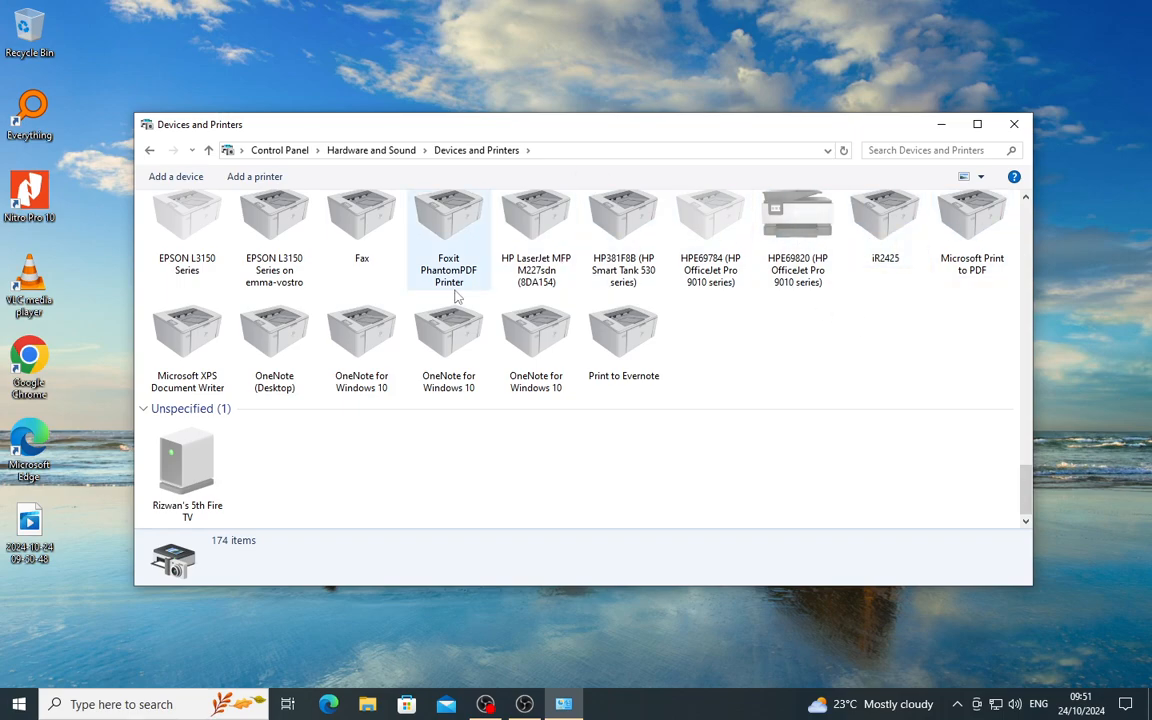
{"action": "left_click", "coordinate": [615, 228]}
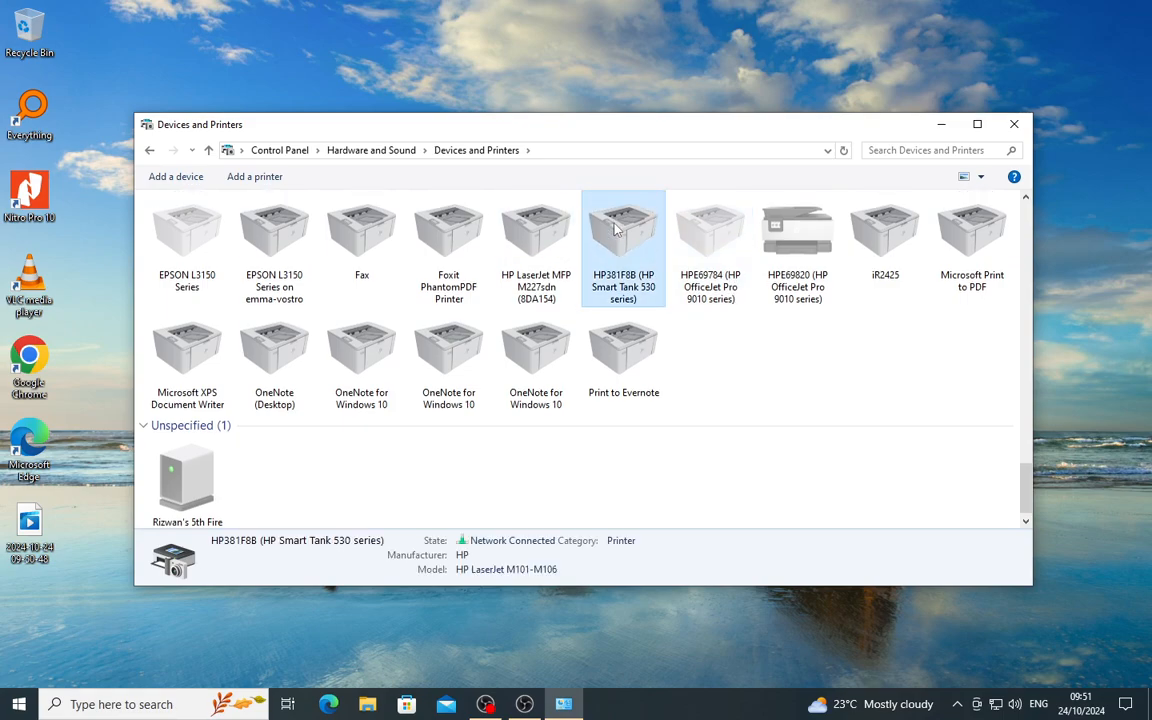
{"action": "right_click", "coordinate": [614, 227]}
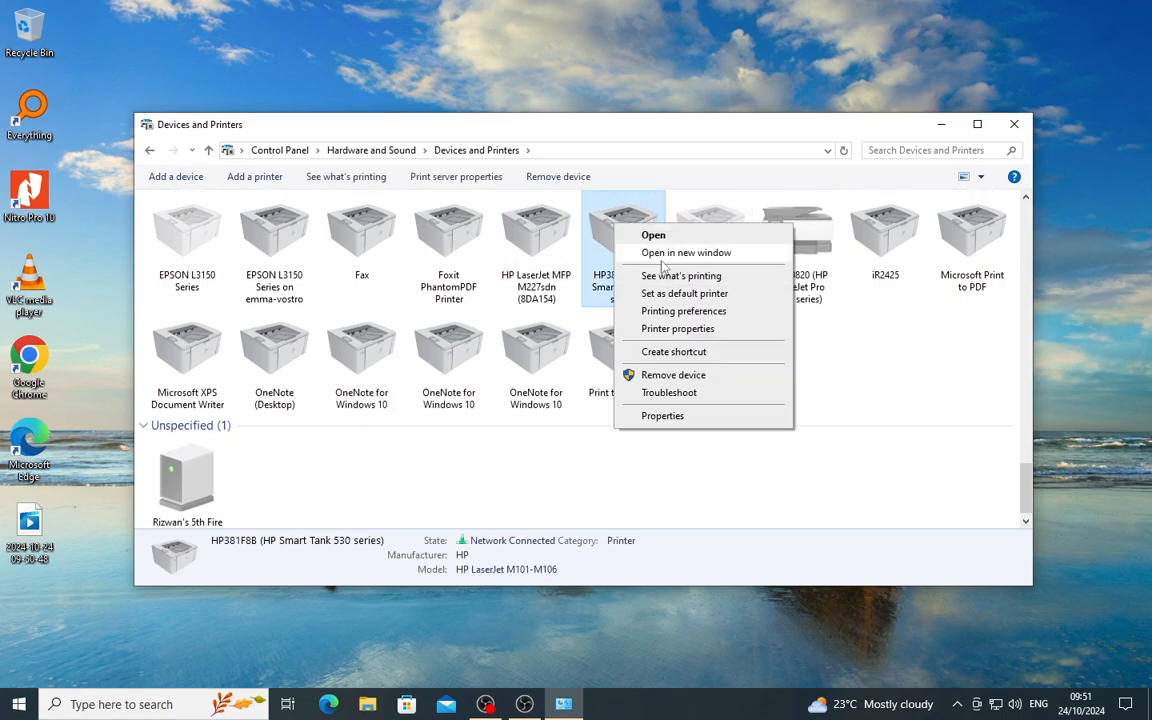
{"action": "left_click", "coordinate": [677, 330]}
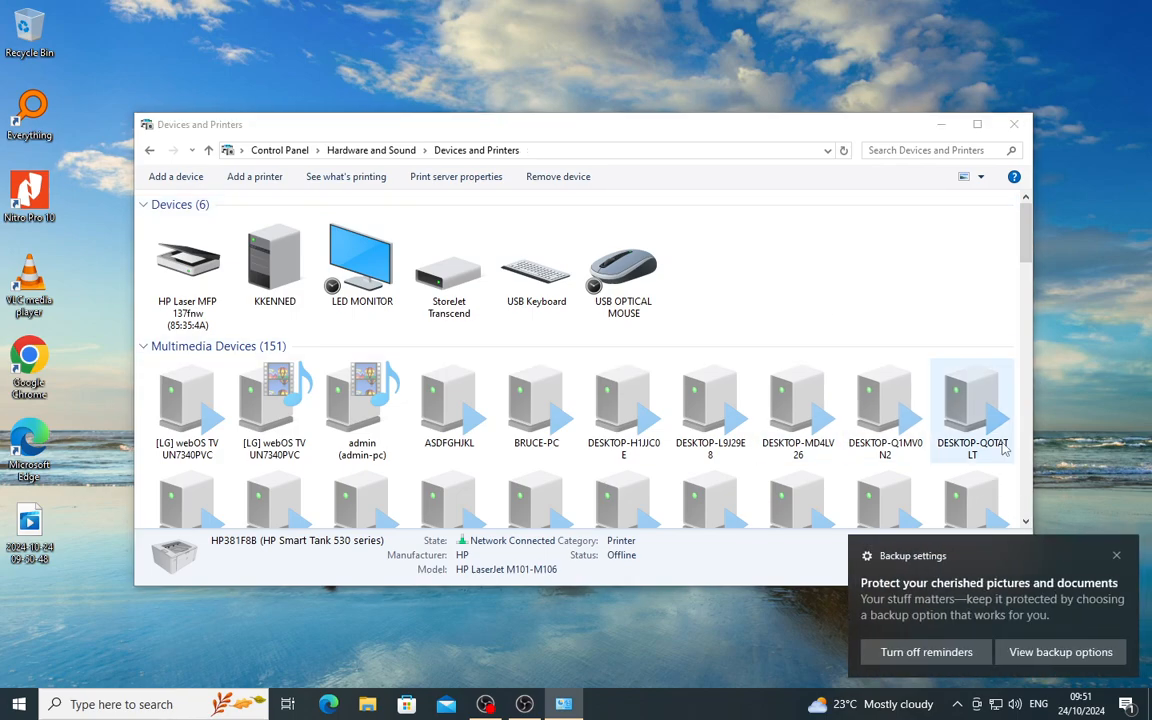
View the port settings of the HP Smart Tank 530 printer, and close its properties and the Devices and Printers window.
{"action": "left_click", "coordinate": [1117, 556]}
{"action": "left_click", "coordinate": [780, 312]}
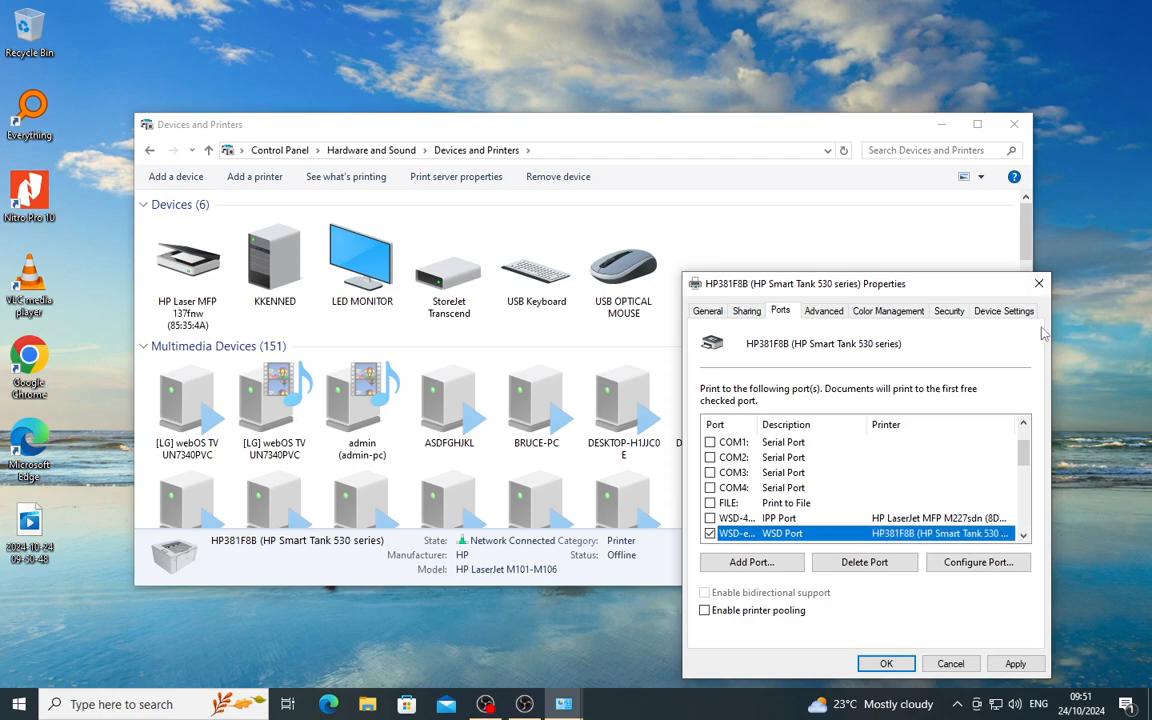
{"action": "left_click", "coordinate": [1041, 284]}
{"action": "left_click", "coordinate": [1014, 124]}
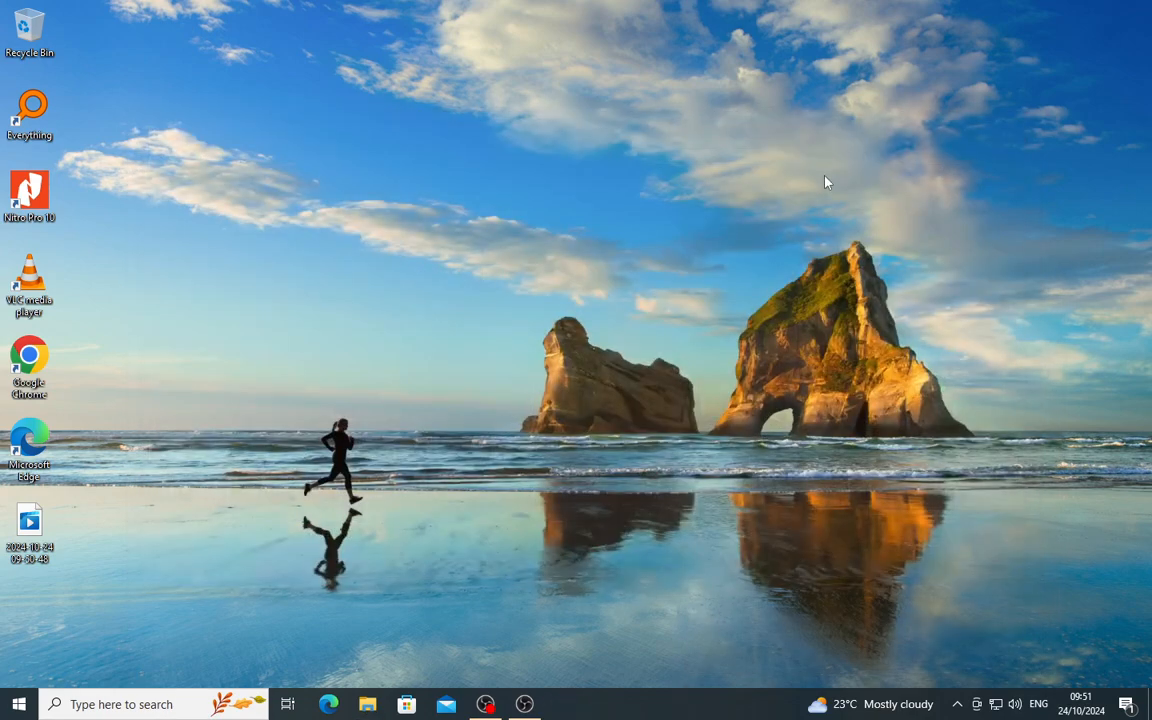
Launch the Microsoft Management Console by running mmc from the Run dialog, and maximize its window.
{"action": "left_click", "coordinate": [17, 706]}
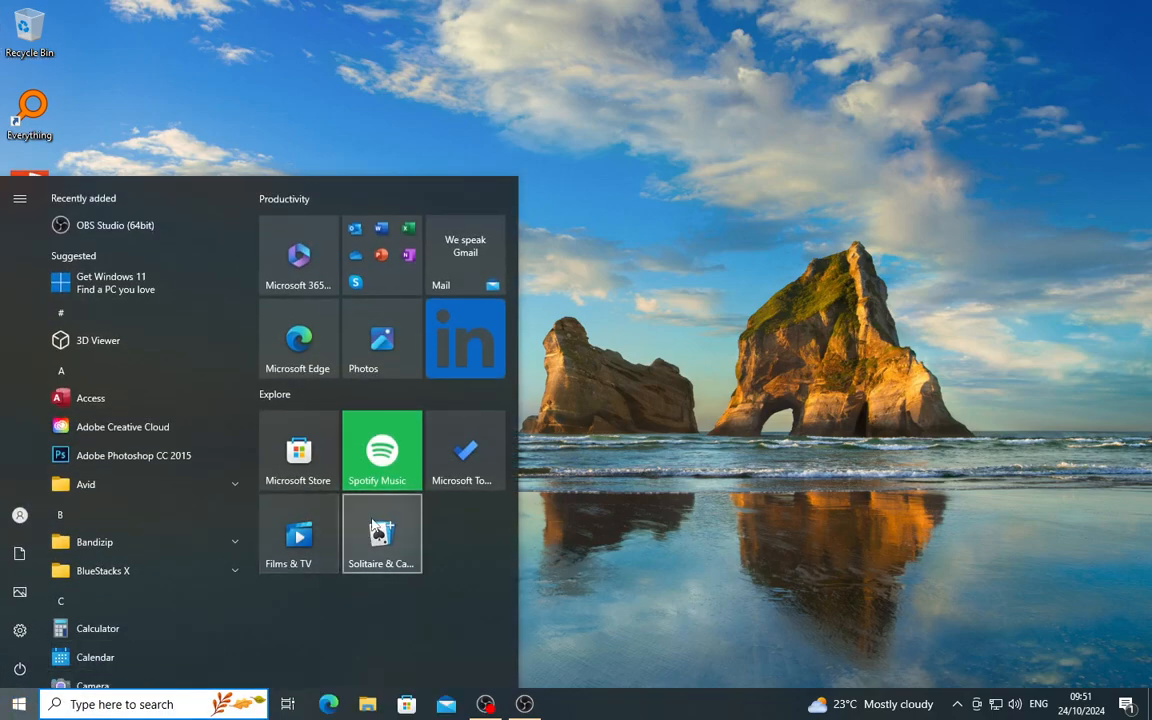
{"action": "type", "text": "run"}
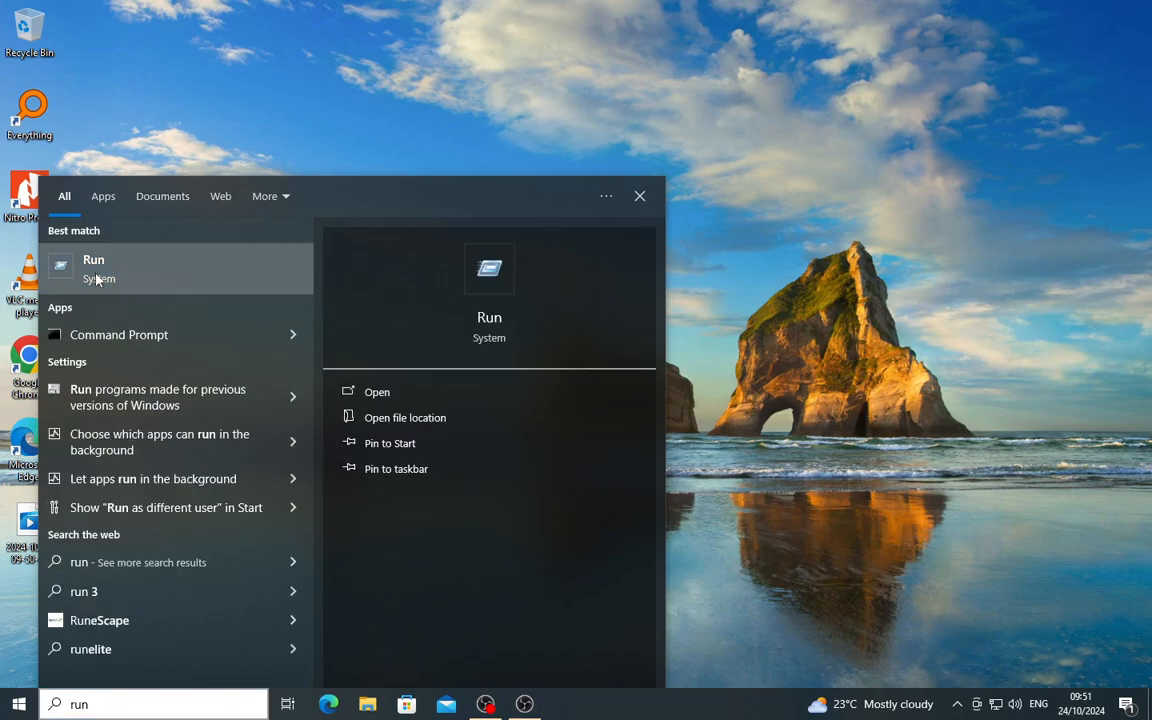
{"action": "left_click", "coordinate": [86, 247]}
{"action": "left_click_drag", "start_coordinate": [162, 509], "coordinate": [660, 225]}
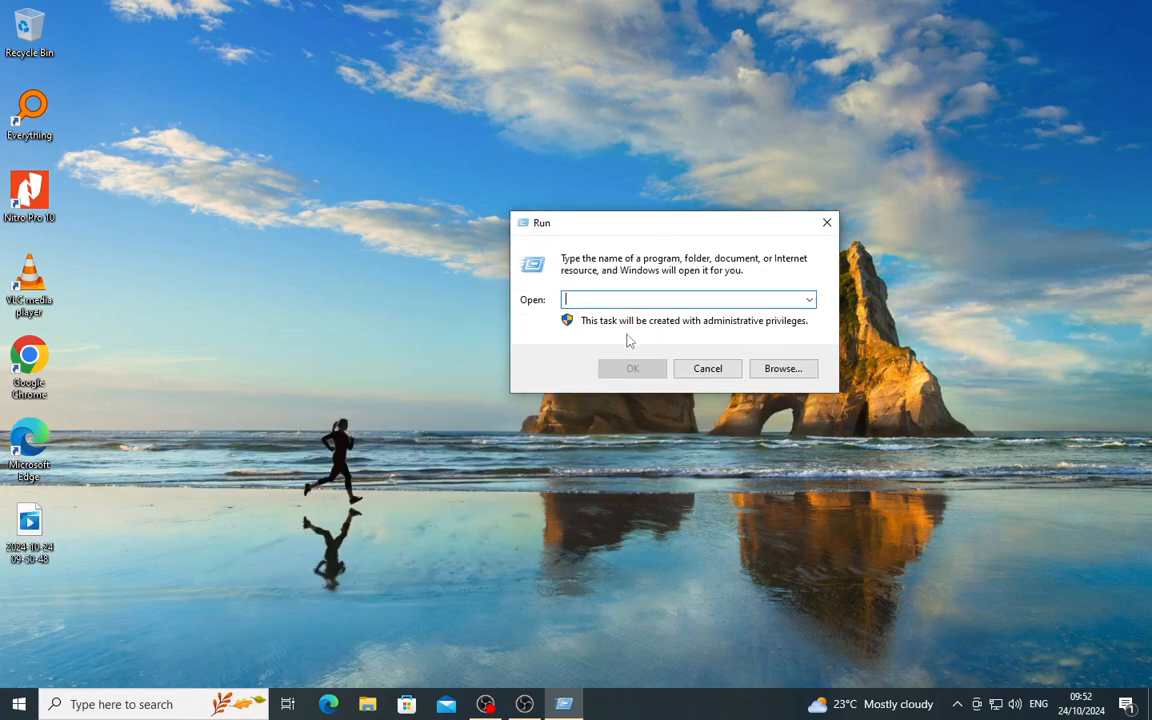
{"action": "type", "text": "mmc"}
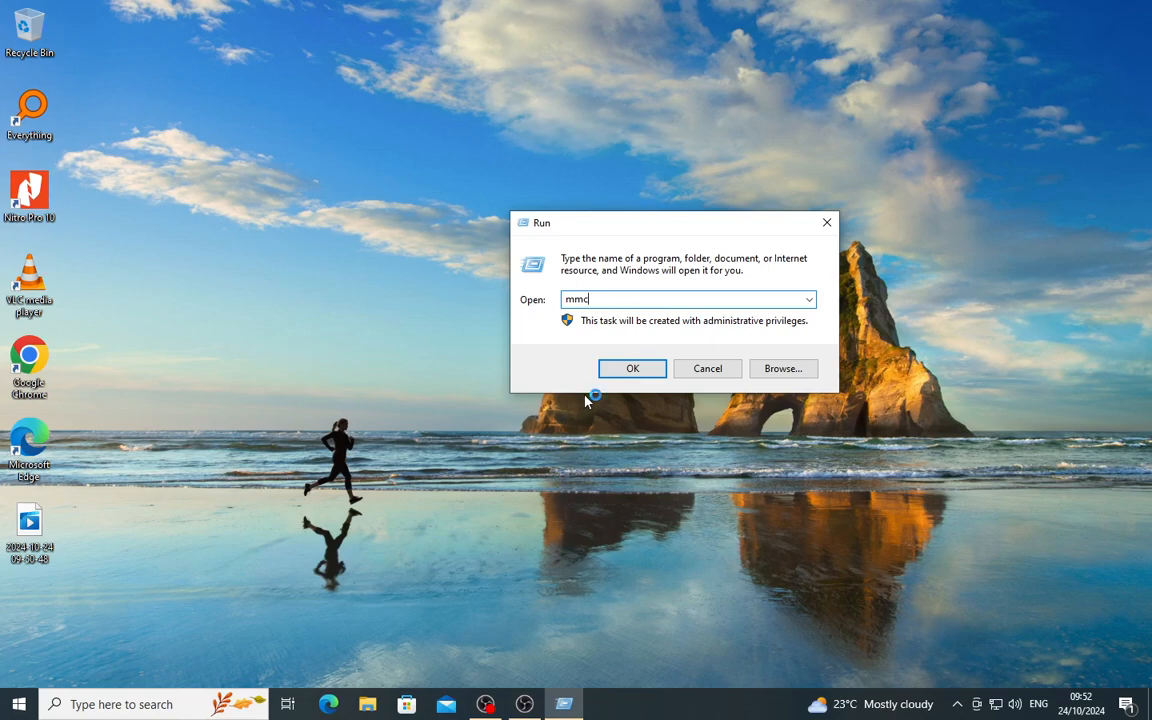
{"action": "left_click", "coordinate": [626, 369]}
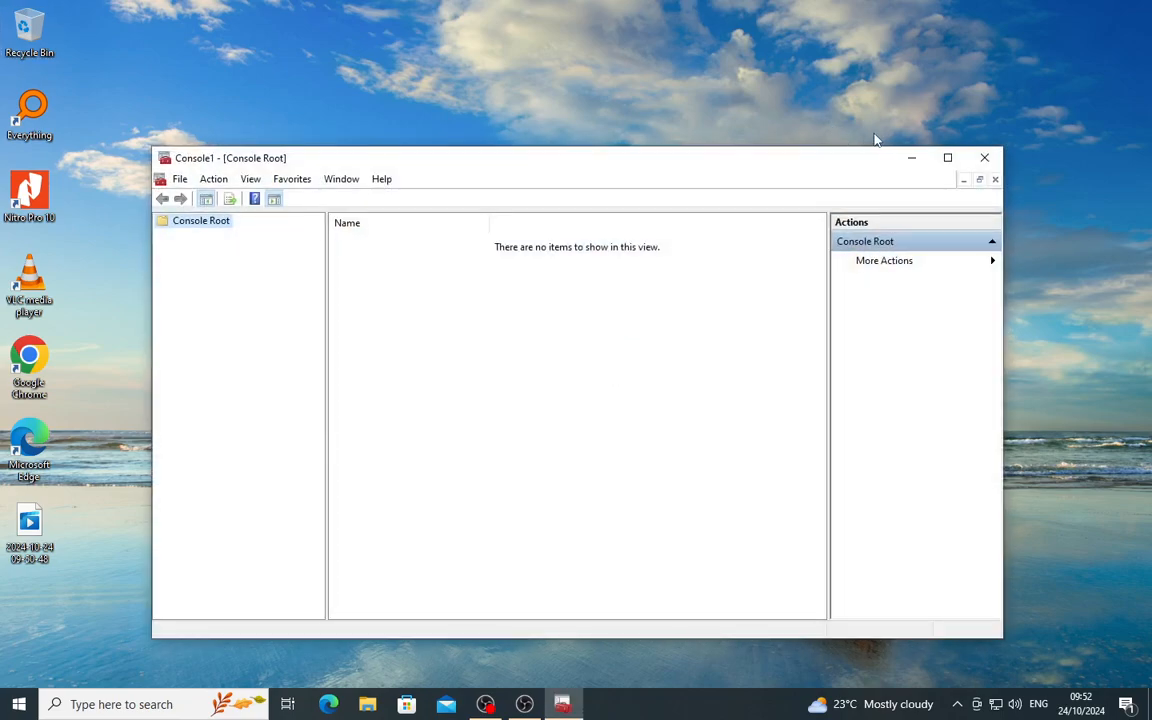
{"action": "left_click", "coordinate": [947, 157]}
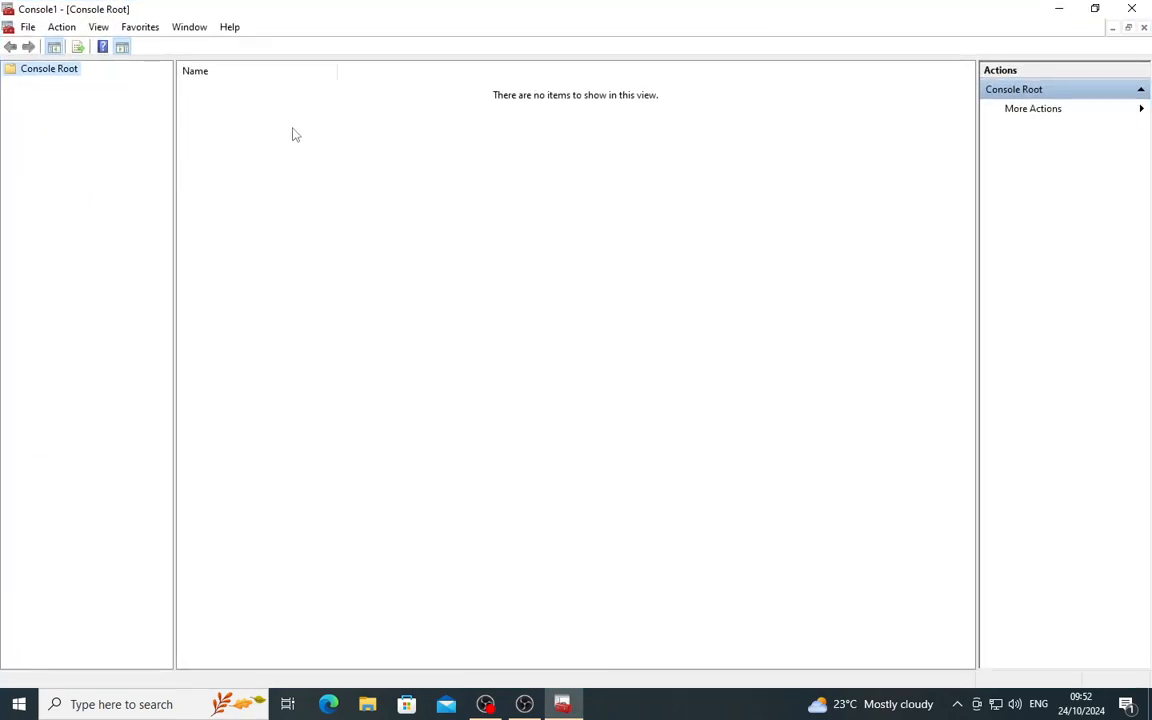
Choose Print Management from the available snap-ins and start adding it to the console.
{"action": "left_click", "coordinate": [28, 27]}
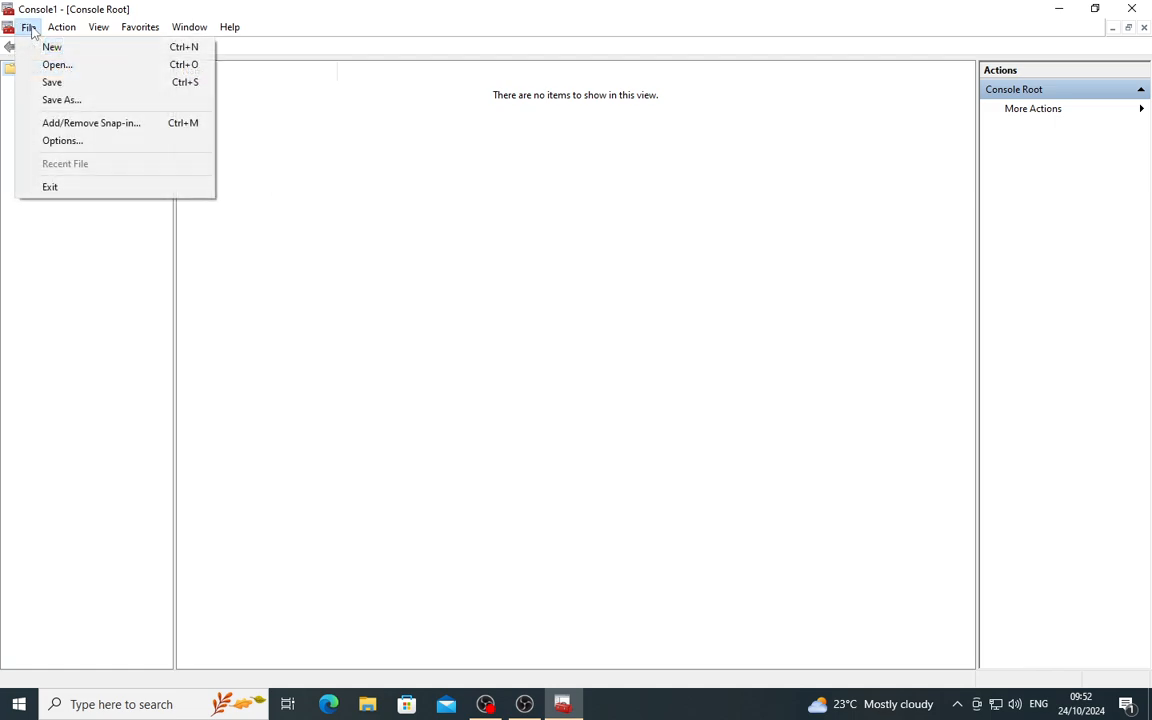
{"action": "left_click", "coordinate": [76, 124]}
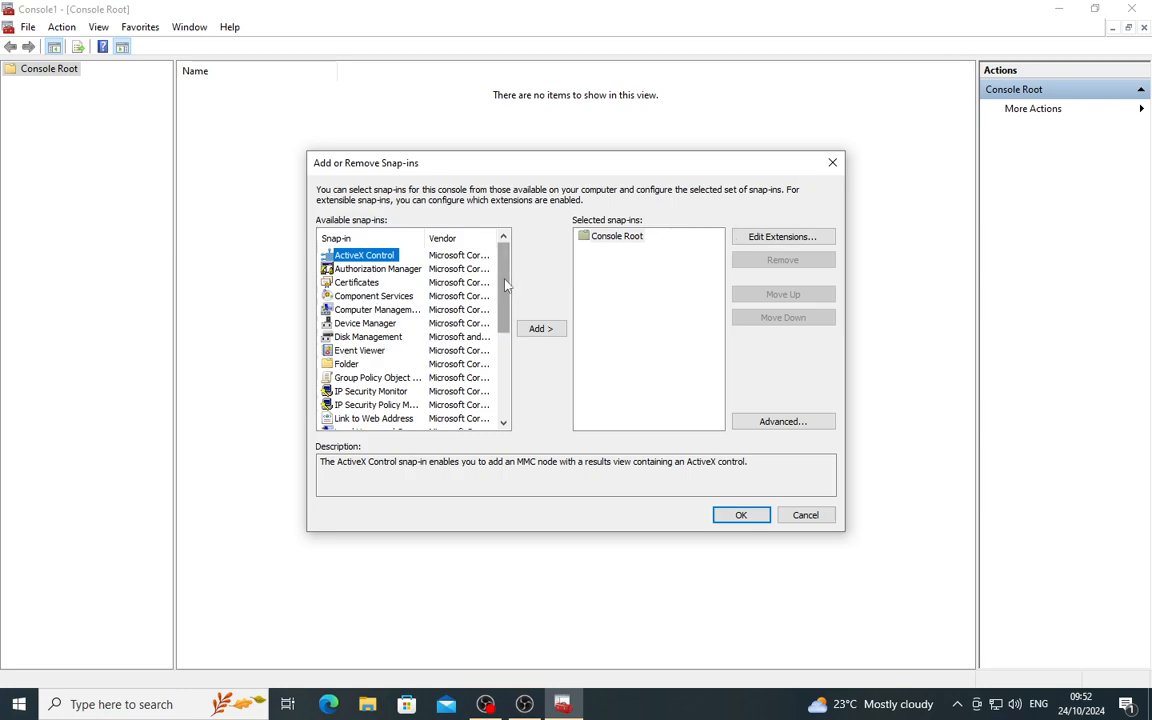
{"action": "left_click_drag", "start_coordinate": [506, 285], "coordinate": [504, 320]}
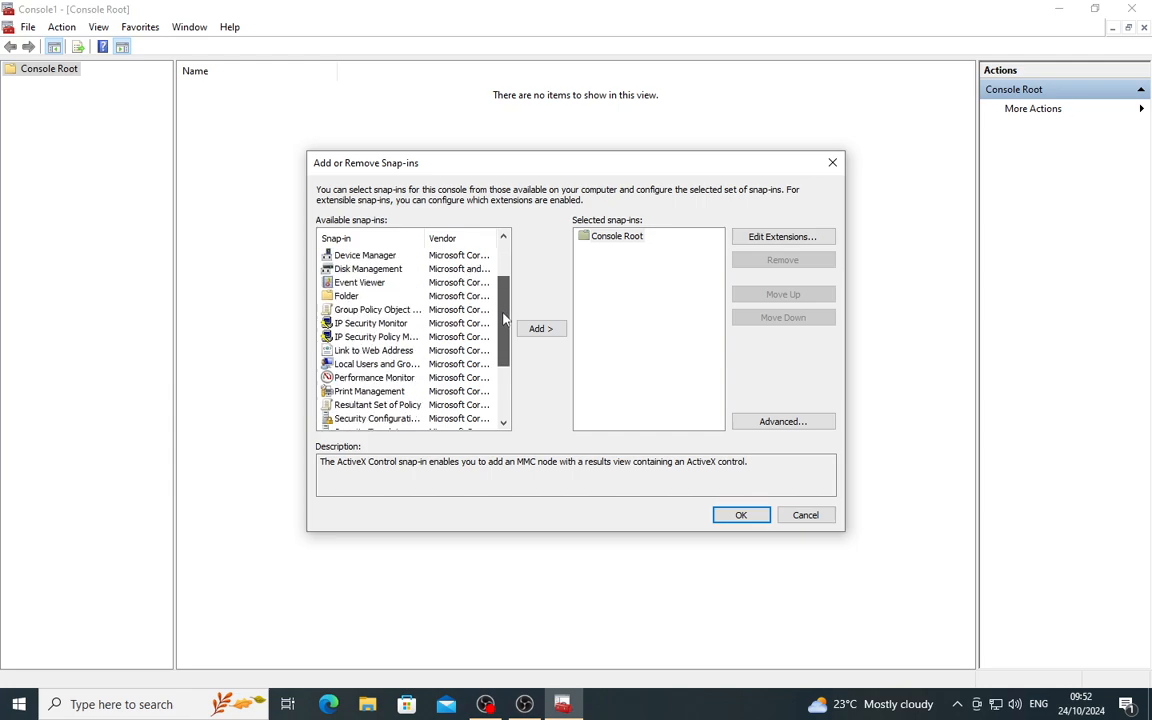
{"action": "left_click", "coordinate": [367, 392]}
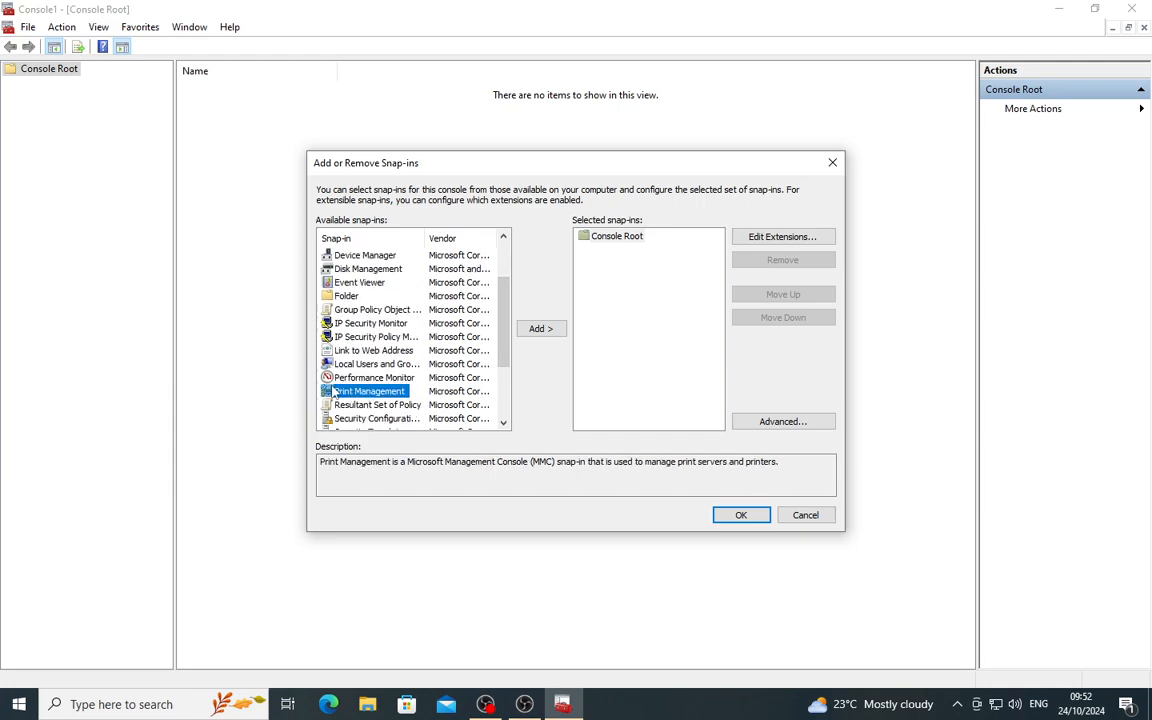
{"action": "left_click", "coordinate": [541, 329]}
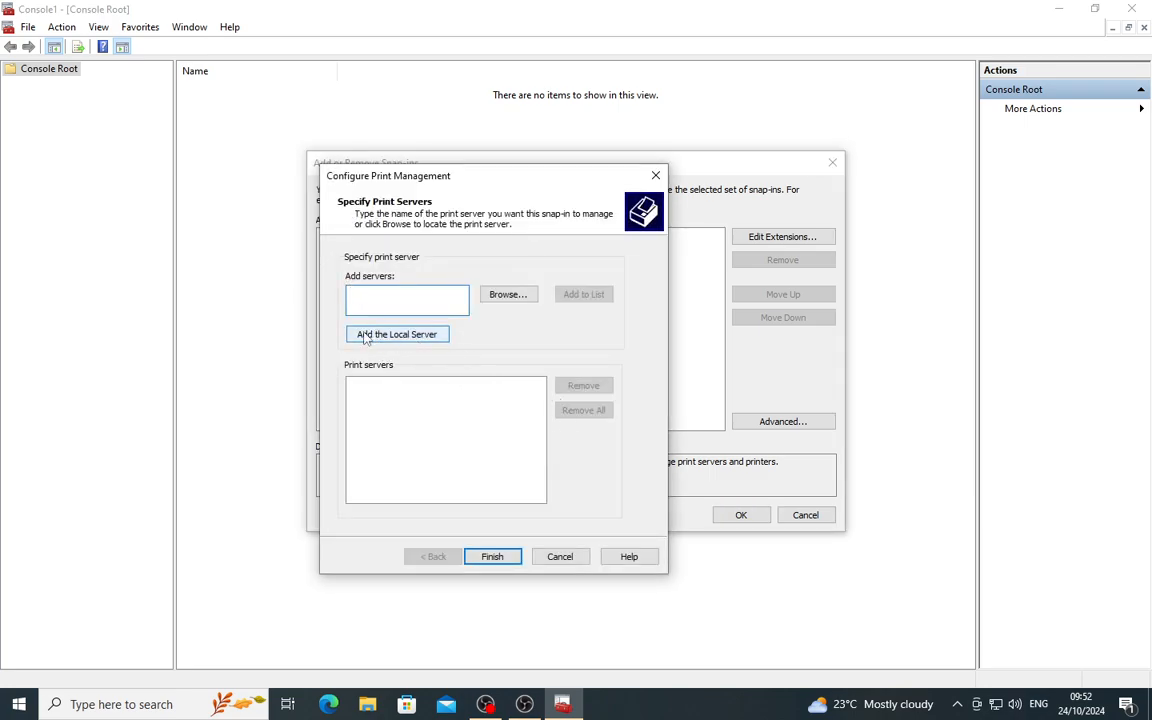
Add the local server as the print server for Print Management and confirm the snap-in selection.
{"action": "left_click", "coordinate": [352, 336]}
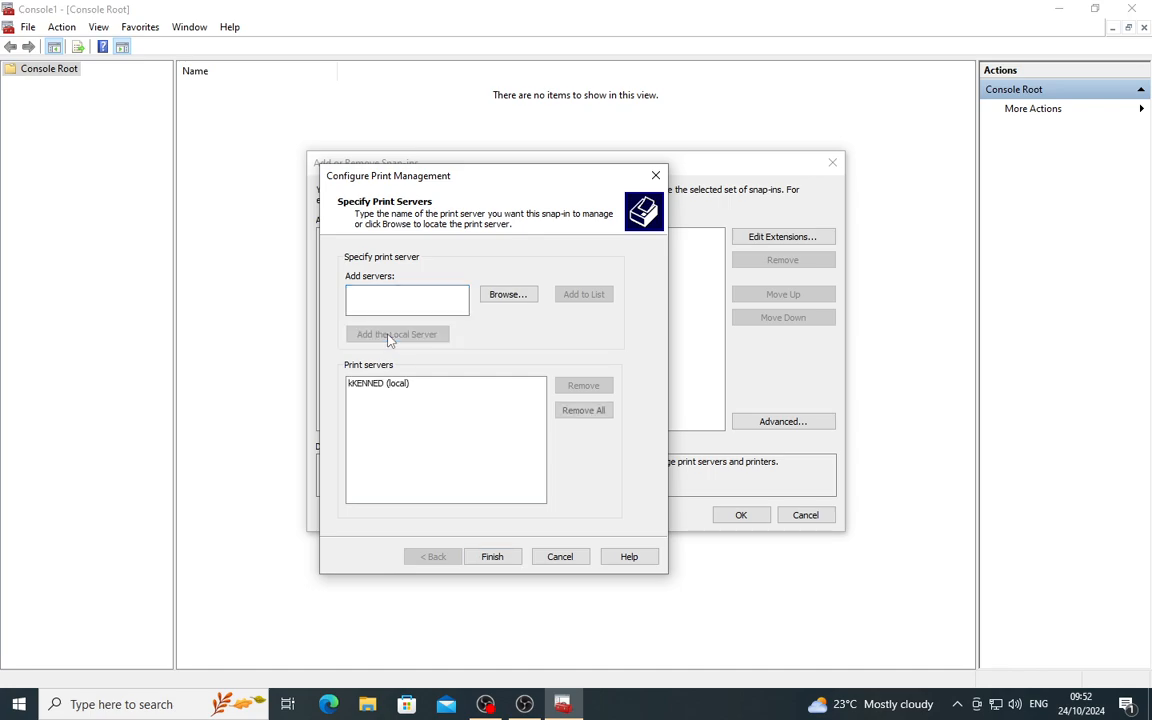
{"action": "left_click", "coordinate": [376, 387]}
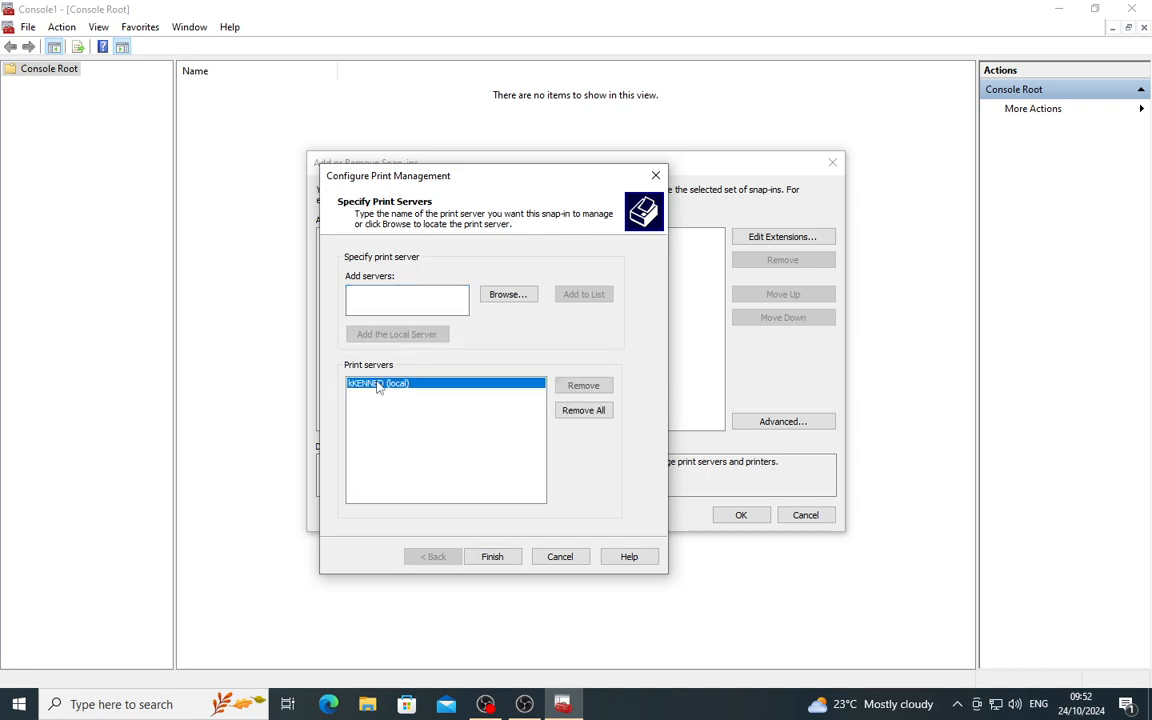
{"action": "left_click", "coordinate": [490, 557]}
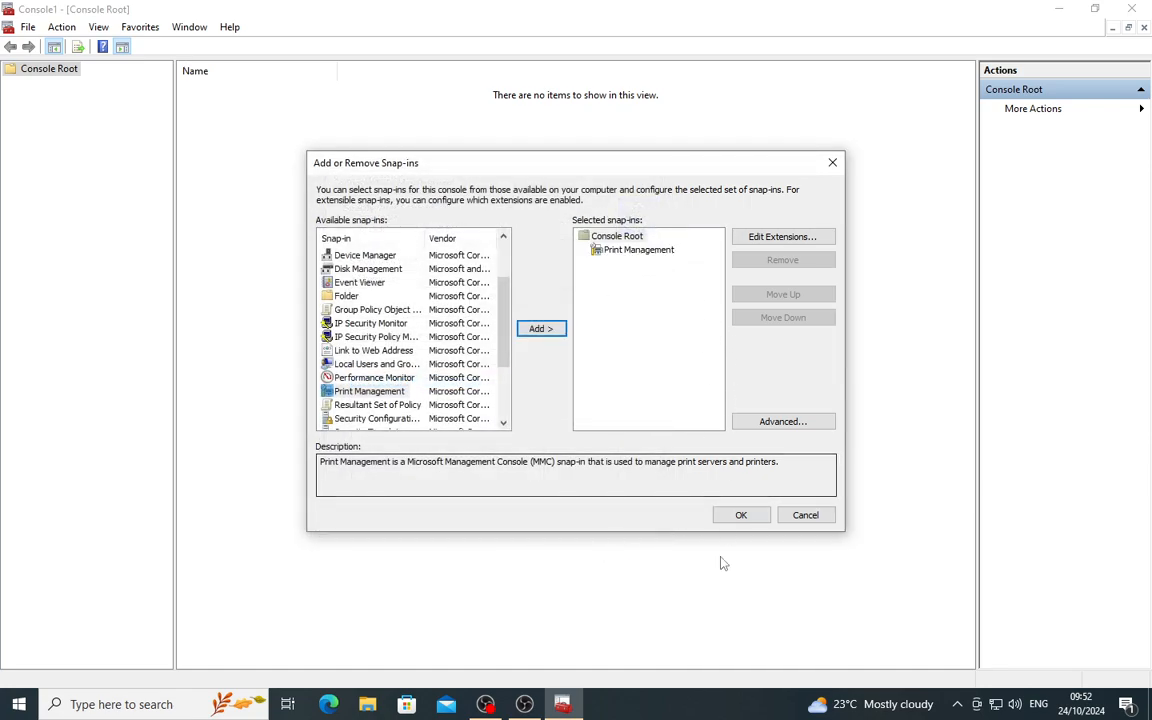
{"action": "left_click", "coordinate": [740, 514]}
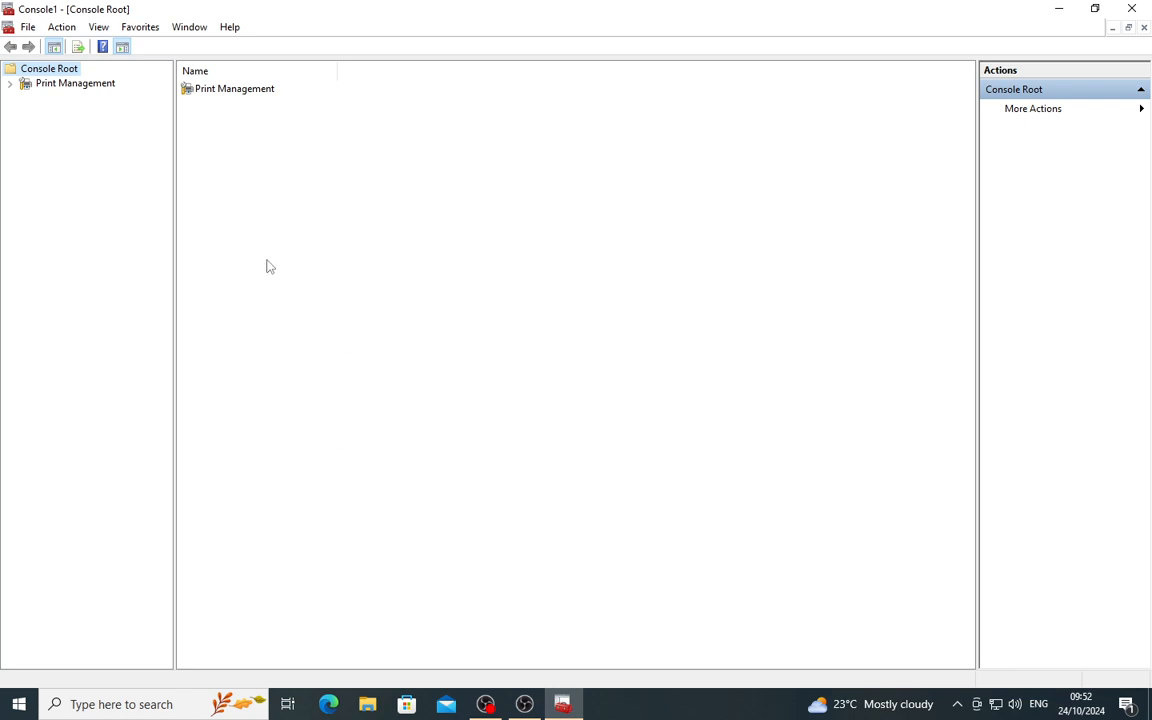
Expand Print Management down to the local print server and show its Printers list.
{"action": "left_click", "coordinate": [11, 85]}
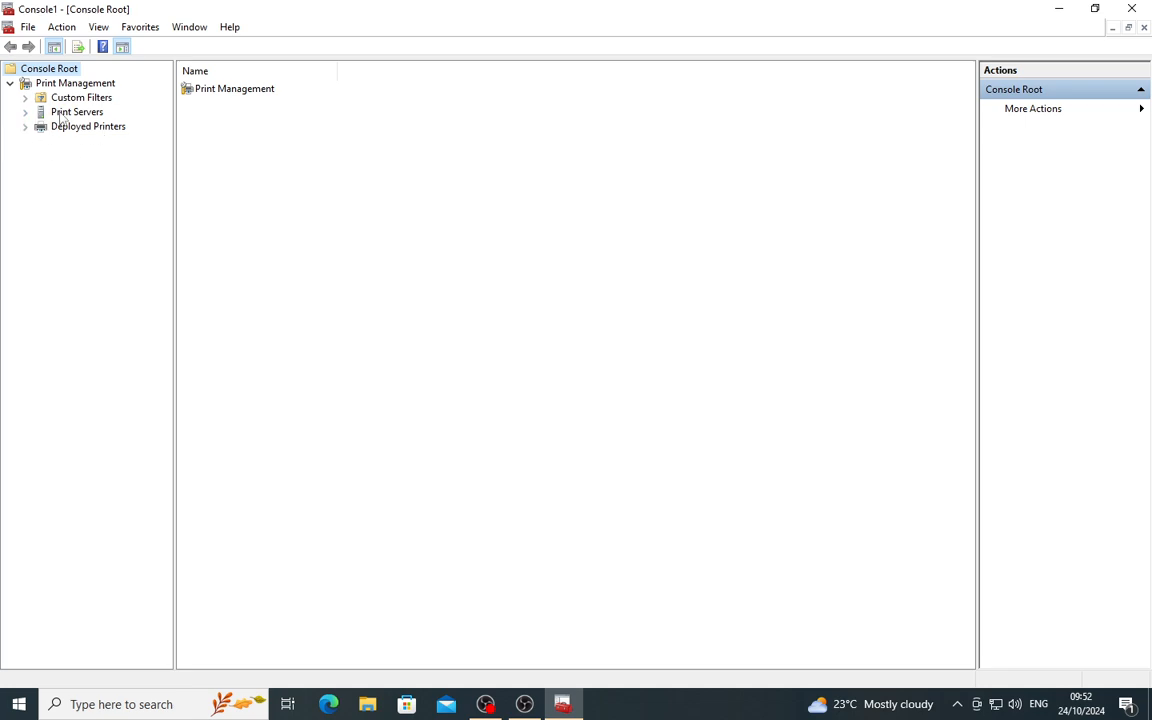
{"action": "left_click", "coordinate": [25, 112]}
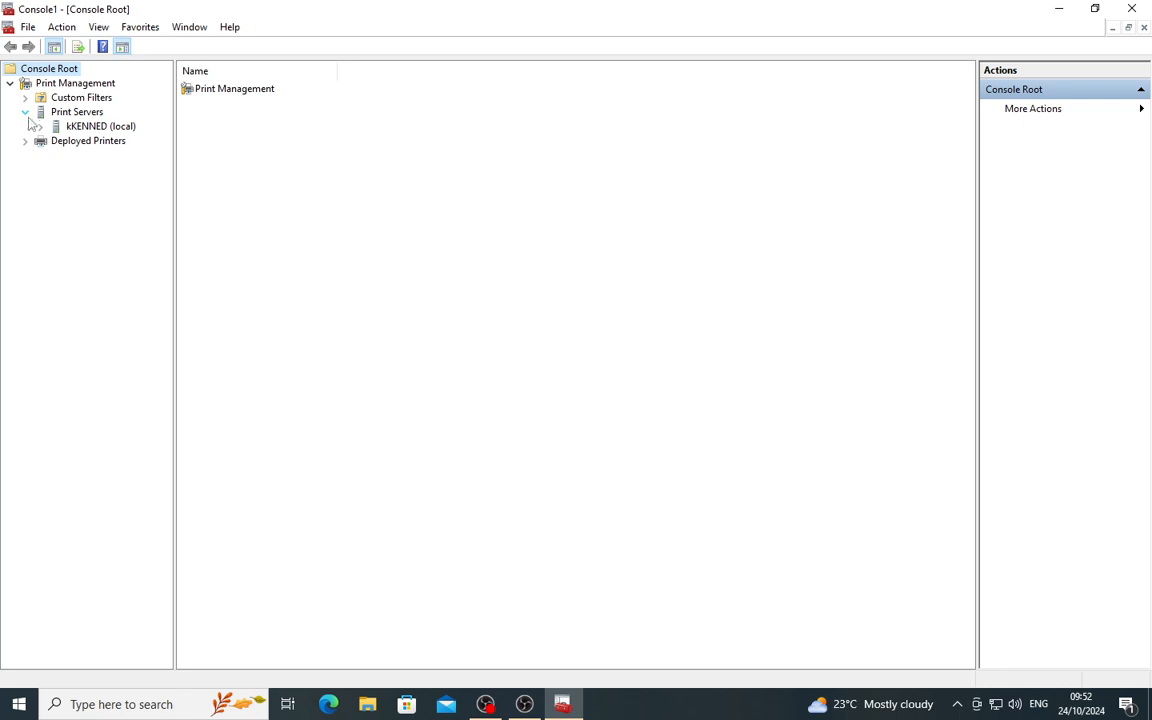
{"action": "left_click", "coordinate": [41, 126]}
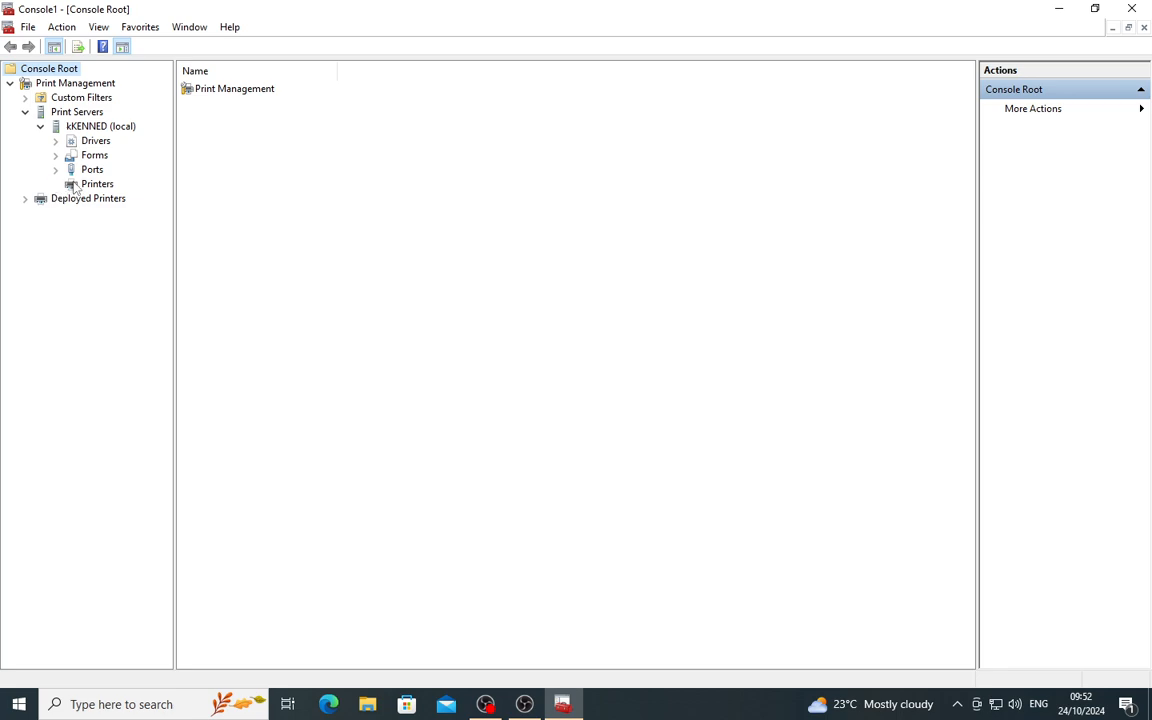
{"action": "left_click", "coordinate": [75, 185]}
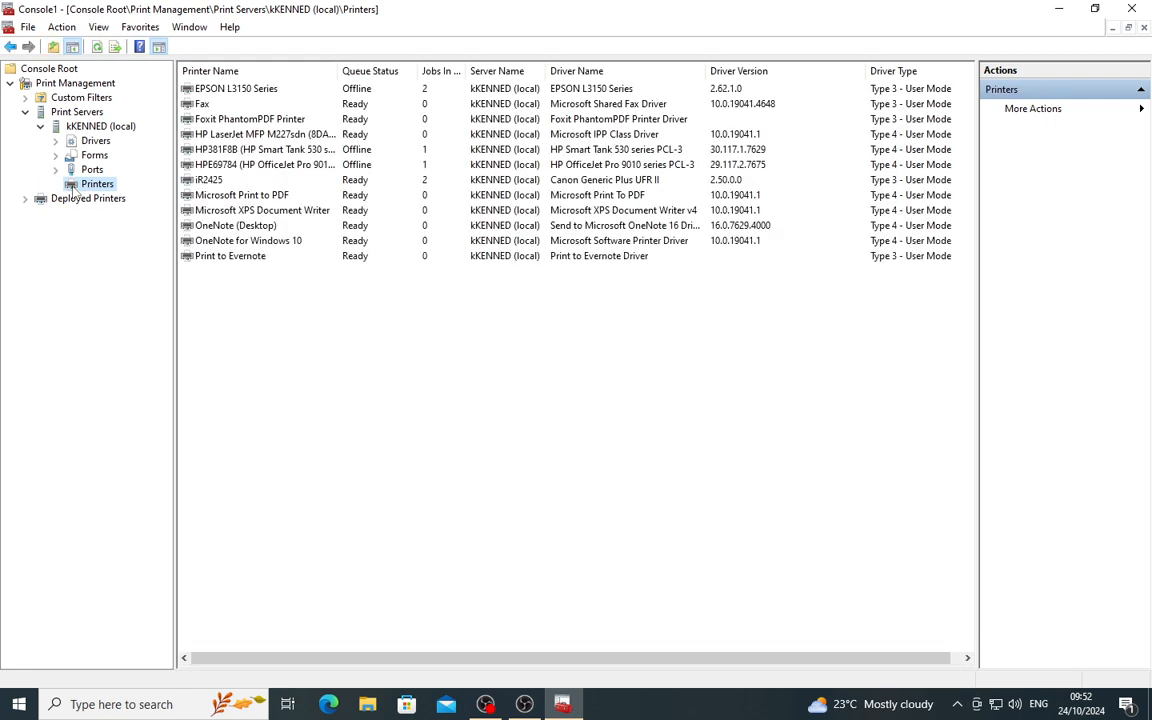
Delete the HP LaserJet MFP M227sdn (8DA154) printer from the local print server.
{"action": "left_click", "coordinate": [258, 139]}
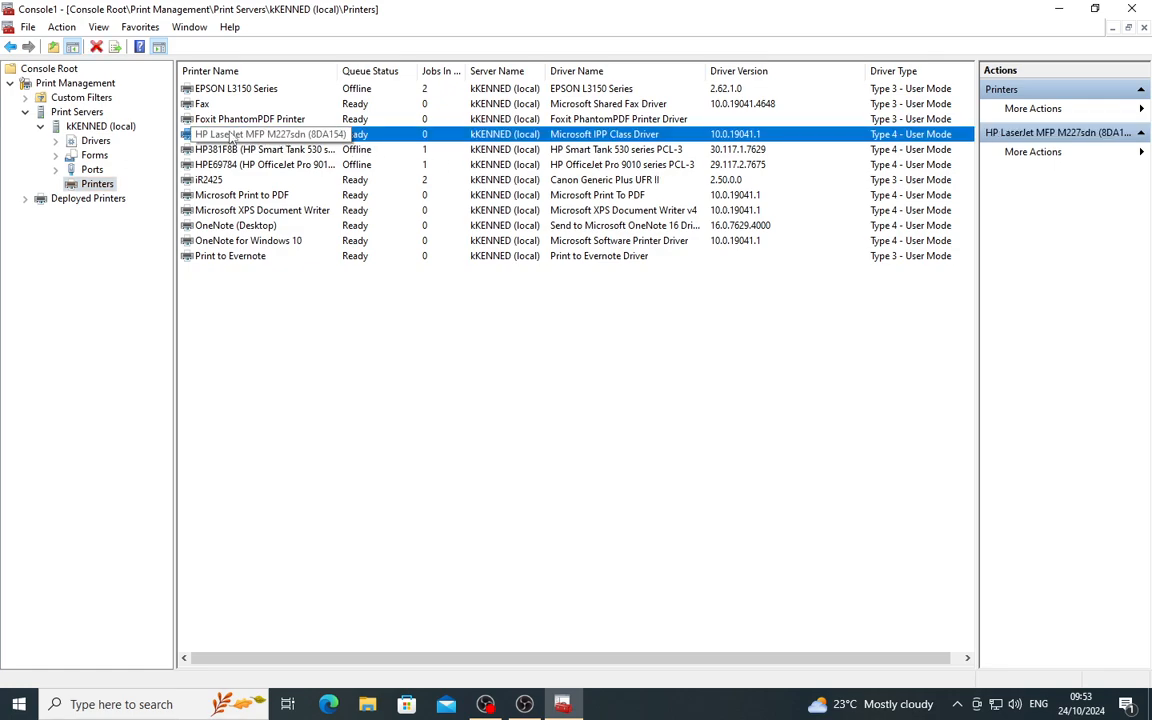
{"action": "right_click", "coordinate": [232, 137]}
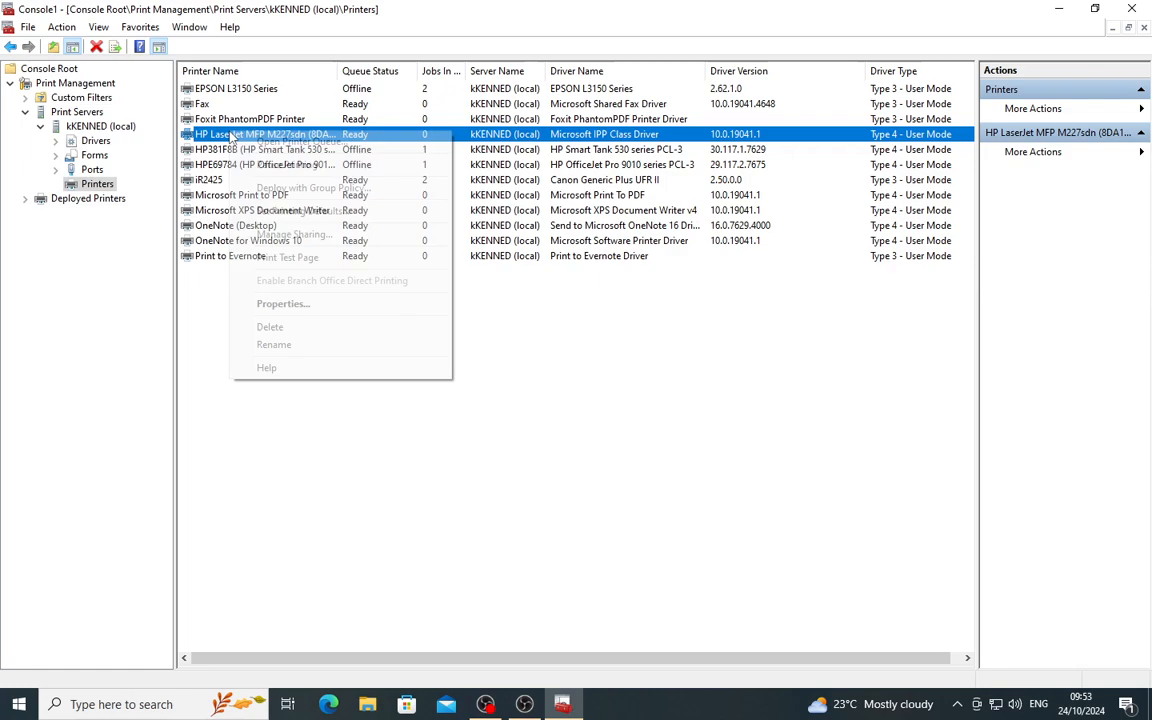
{"action": "left_click", "coordinate": [271, 328]}
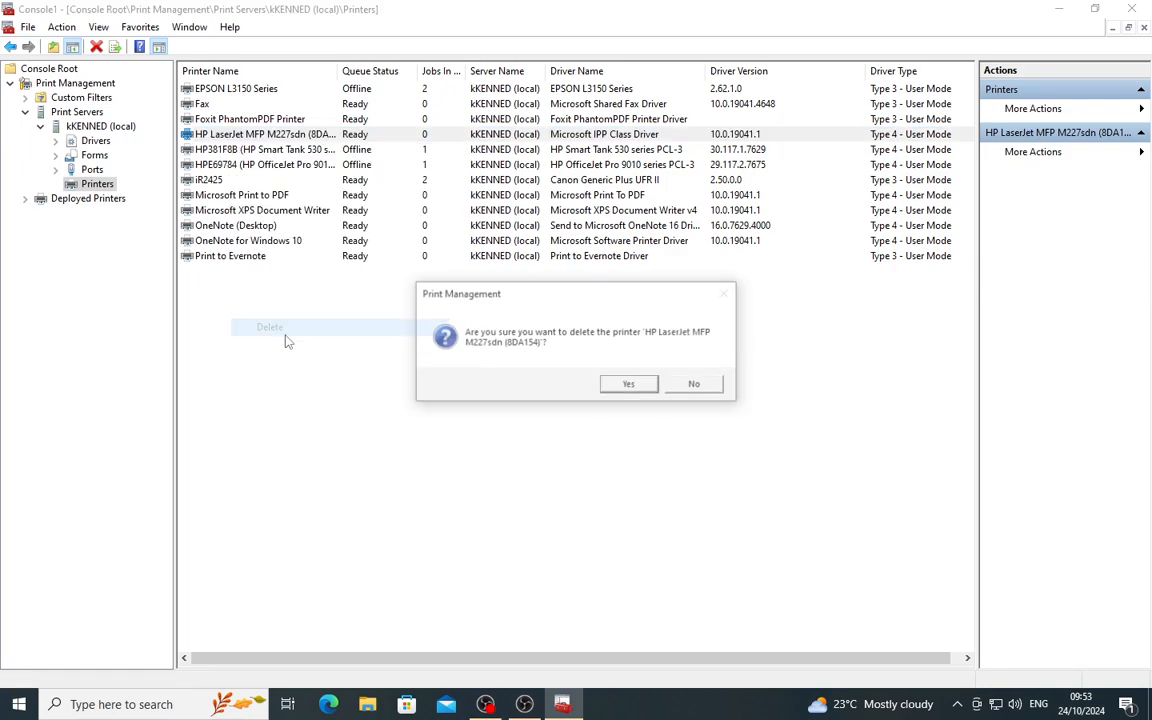
{"action": "left_click", "coordinate": [621, 390]}
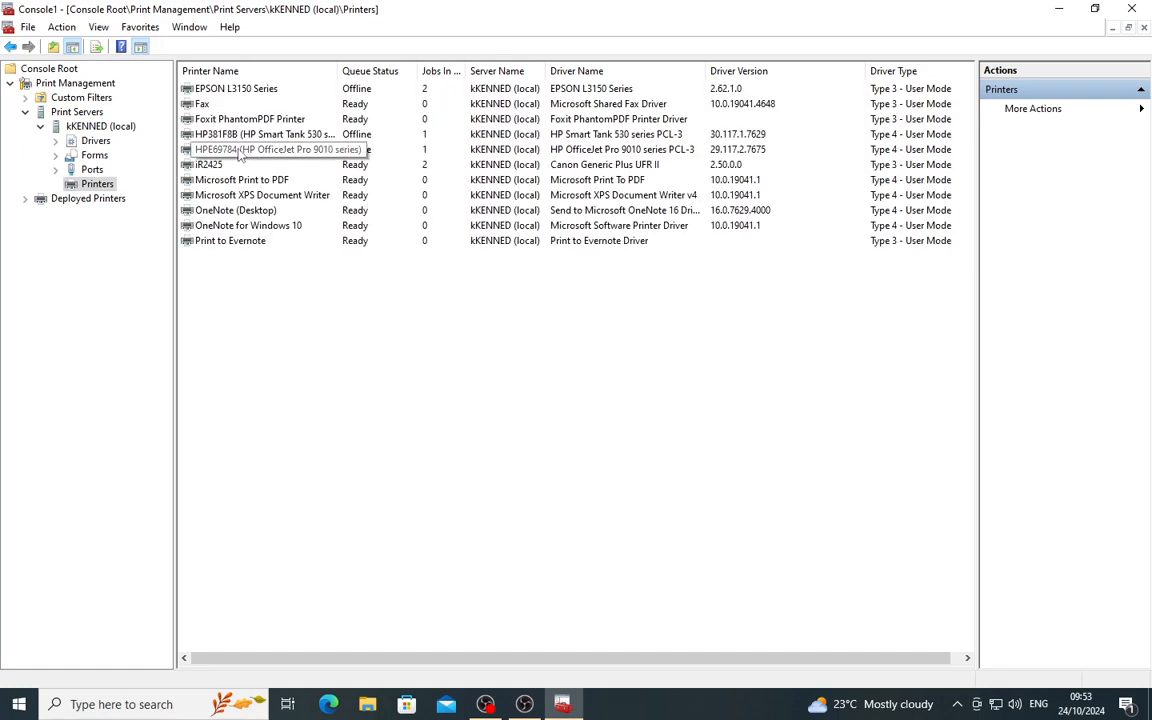
Delete the HPE69784 (HP OfficeJet Pro 9010 series) printer from the local print server.
{"action": "left_click", "coordinate": [224, 150]}
{"action": "right_click", "coordinate": [224, 150]}
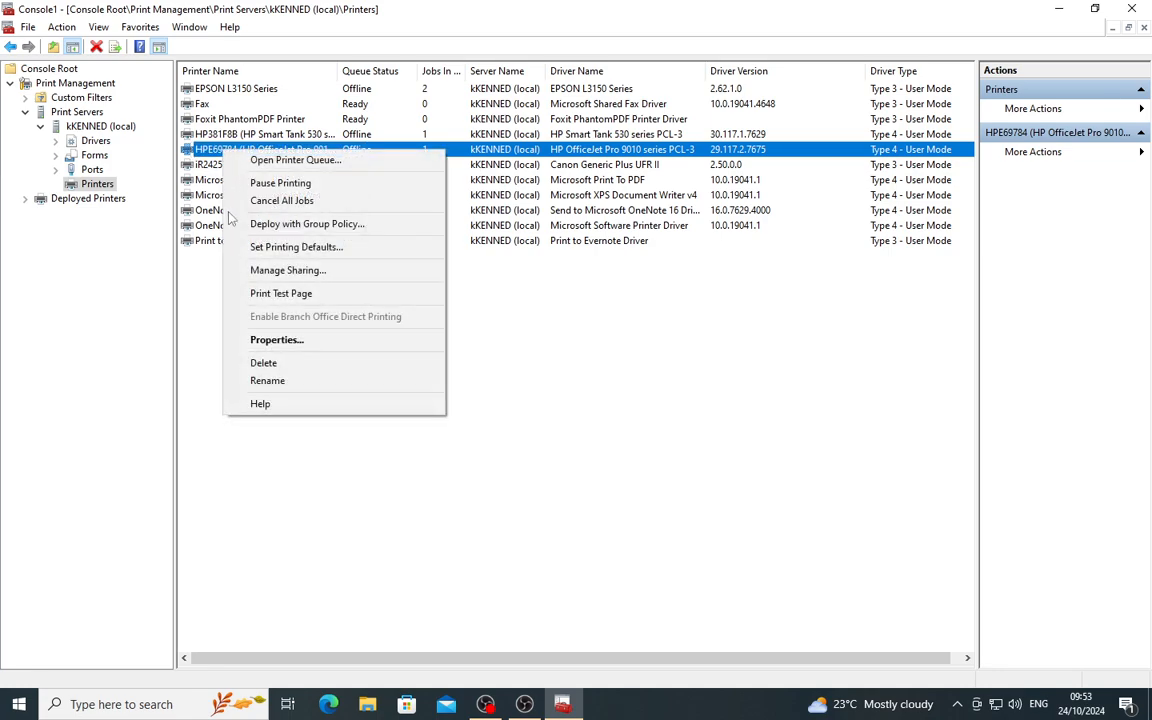
{"action": "left_click", "coordinate": [280, 364]}
{"action": "left_click", "coordinate": [616, 385]}
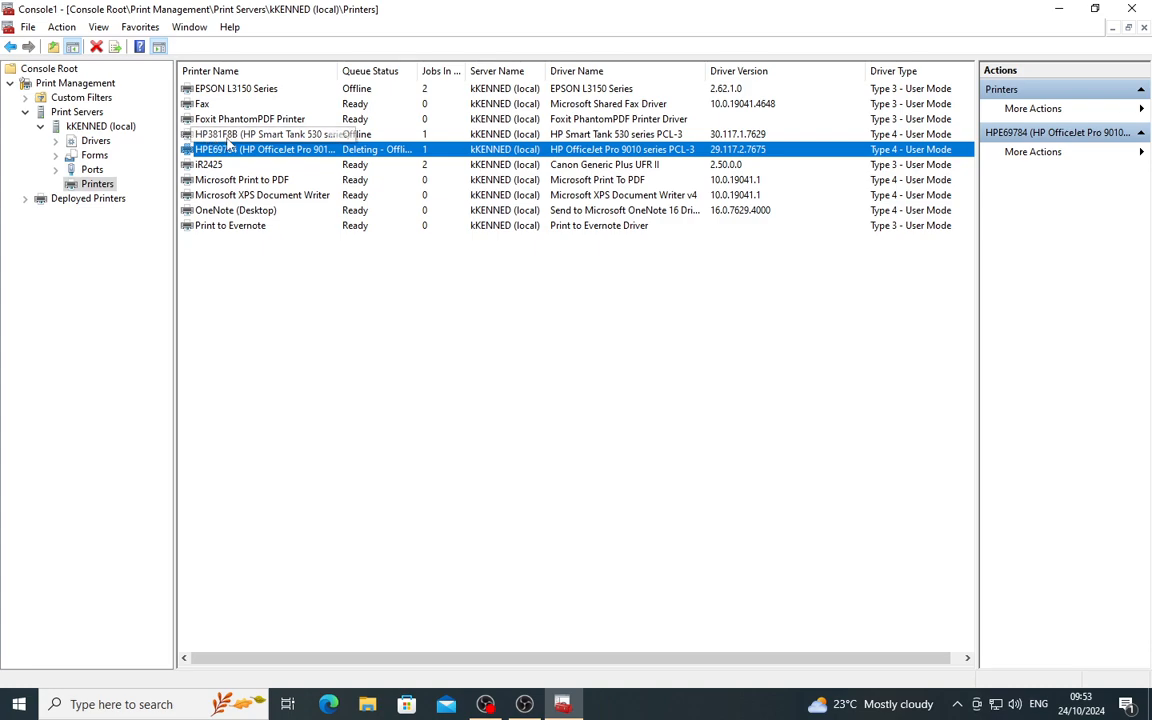
Delete the HP381F8B (HP Smart Tank 530 series) printer from the local print server.
{"action": "left_click", "coordinate": [202, 135]}
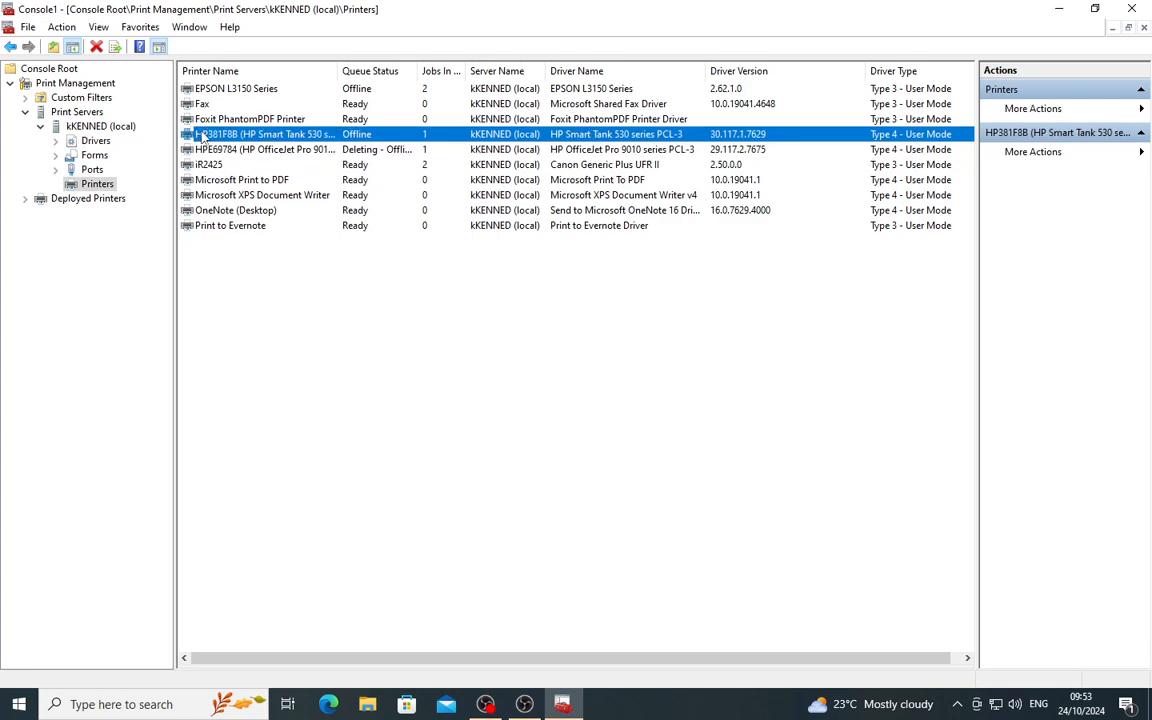
{"action": "right_click", "coordinate": [202, 135]}
{"action": "left_click", "coordinate": [222, 318]}
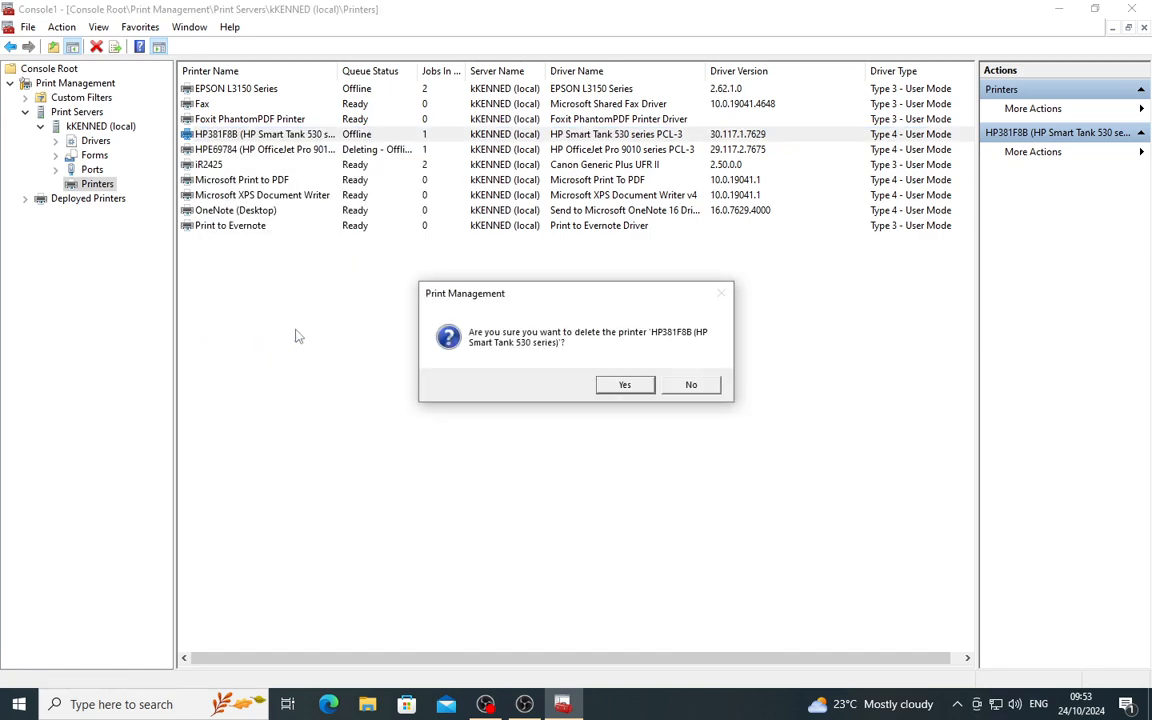
{"action": "left_click", "coordinate": [601, 383]}
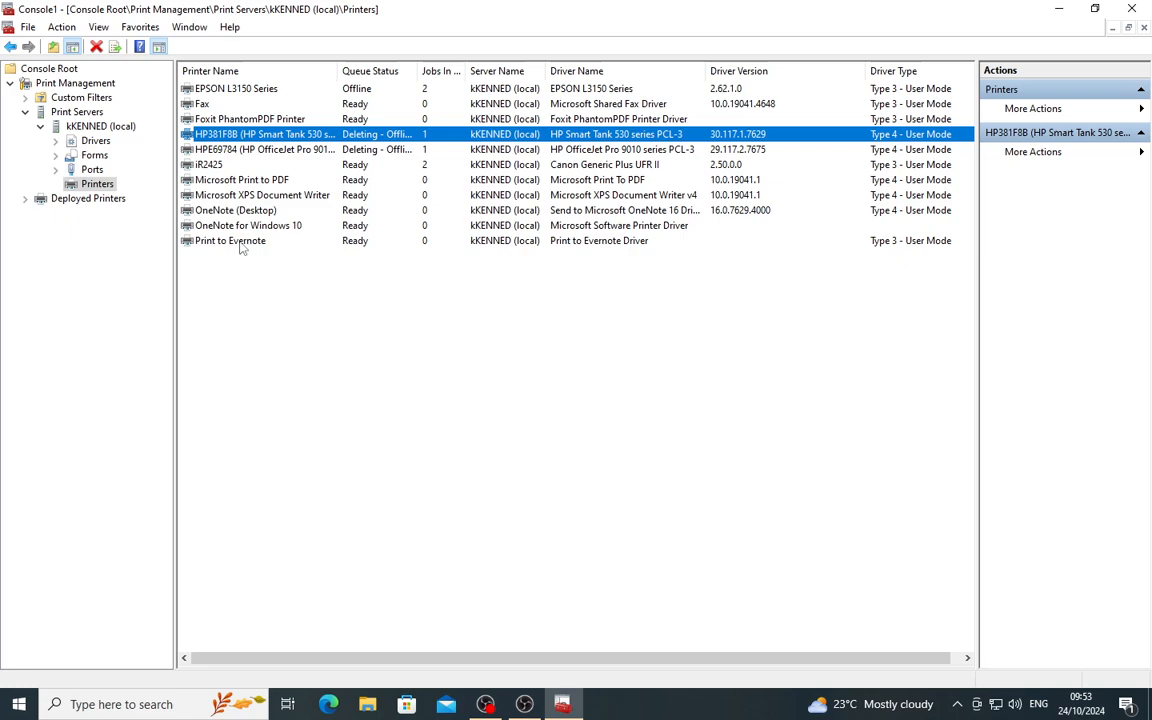
Delete the EPSON L3150 Series printer from the local print server.
{"action": "left_click", "coordinate": [235, 90]}
{"action": "right_click", "coordinate": [234, 92]}
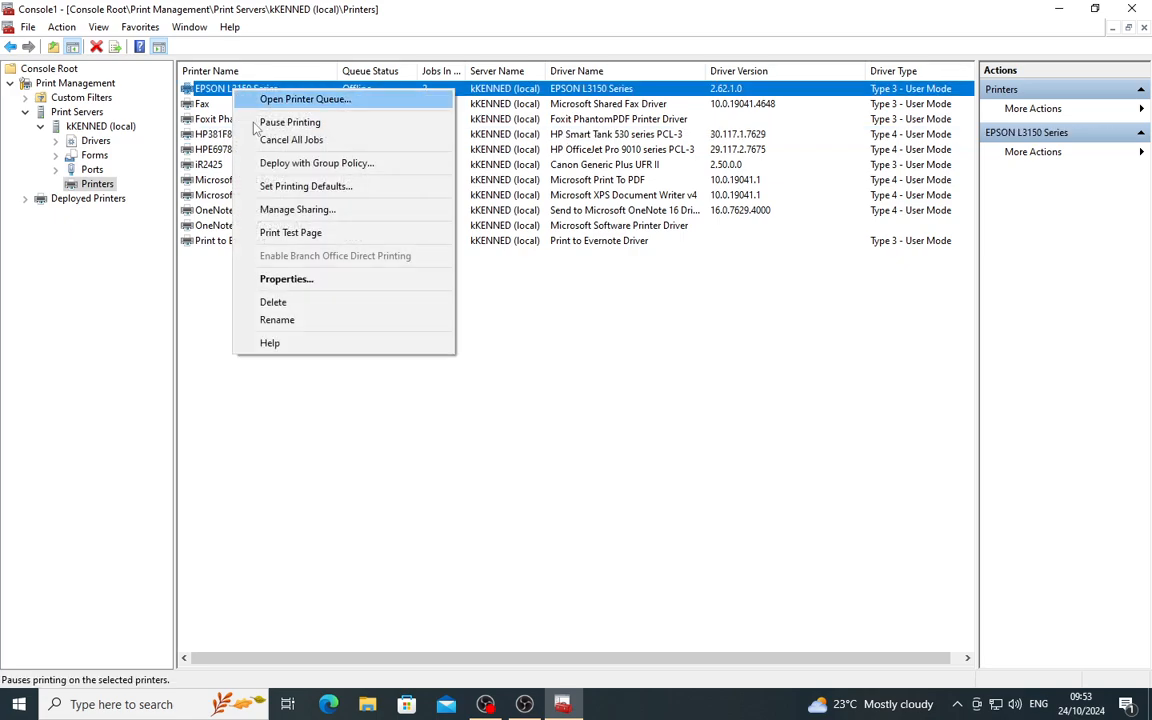
{"action": "left_click", "coordinate": [280, 320]}
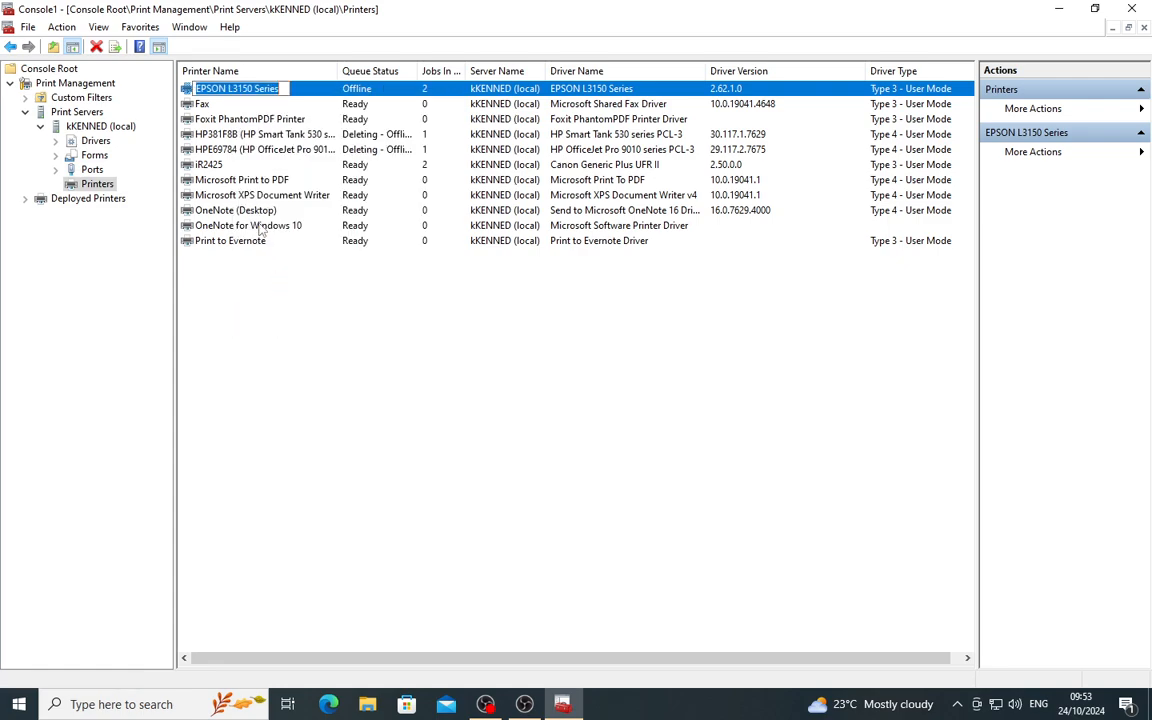
{"action": "right_click", "coordinate": [219, 93]}
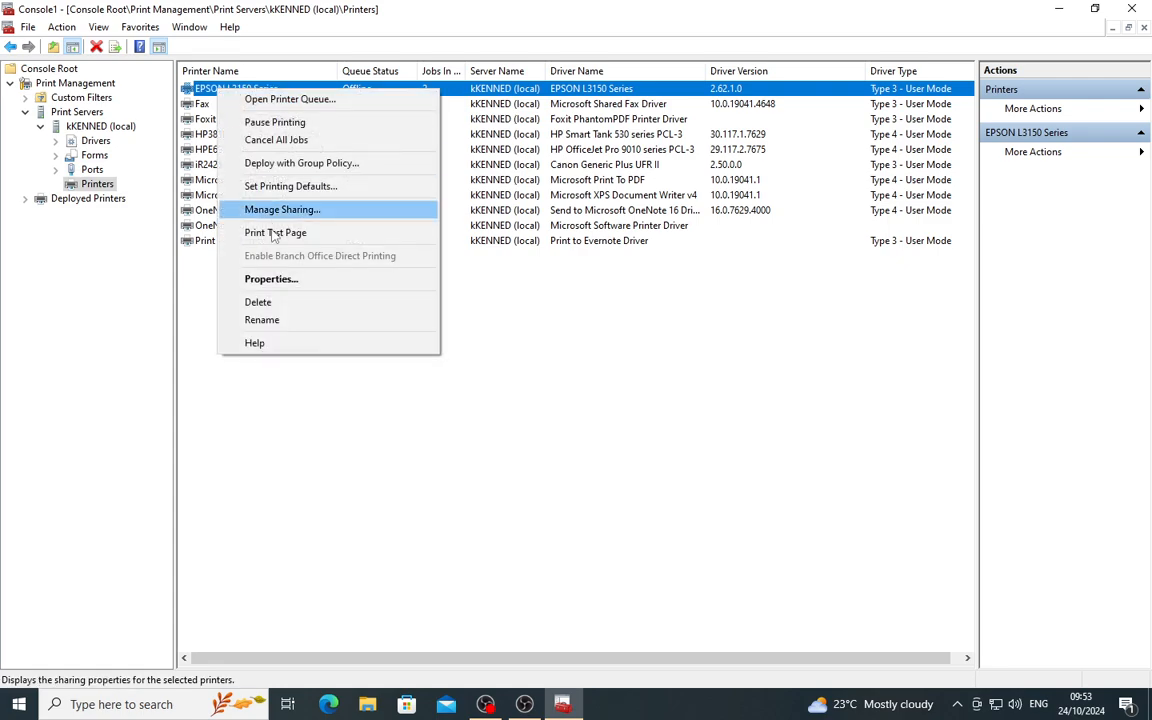
{"action": "left_click", "coordinate": [265, 302]}
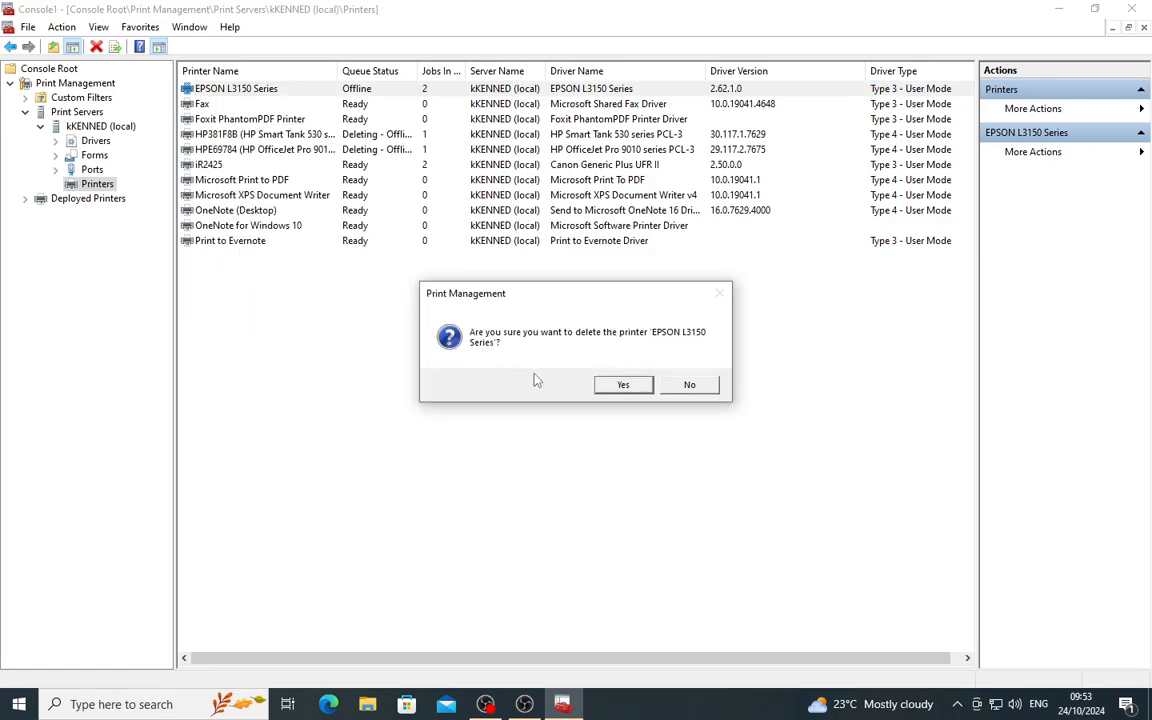
{"action": "left_click", "coordinate": [620, 386]}
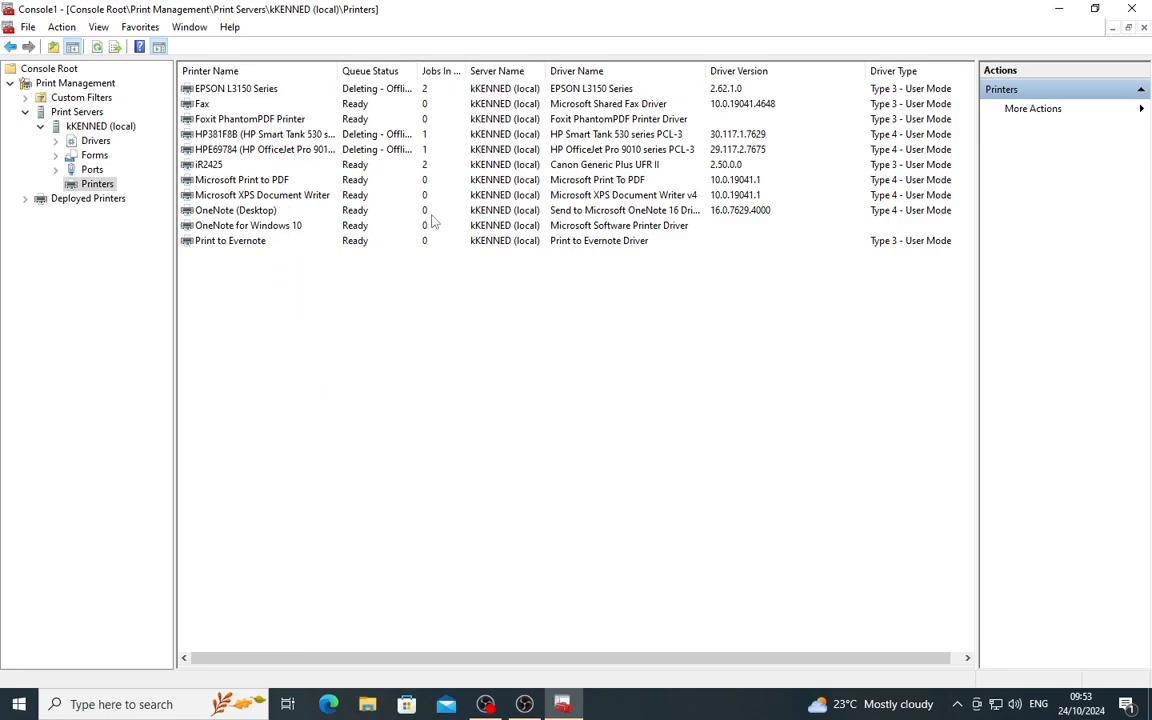
Show the local server's Ports list with a wider port name column and delete the 169.254.121.129 port.
{"action": "left_click", "coordinate": [93, 171]}
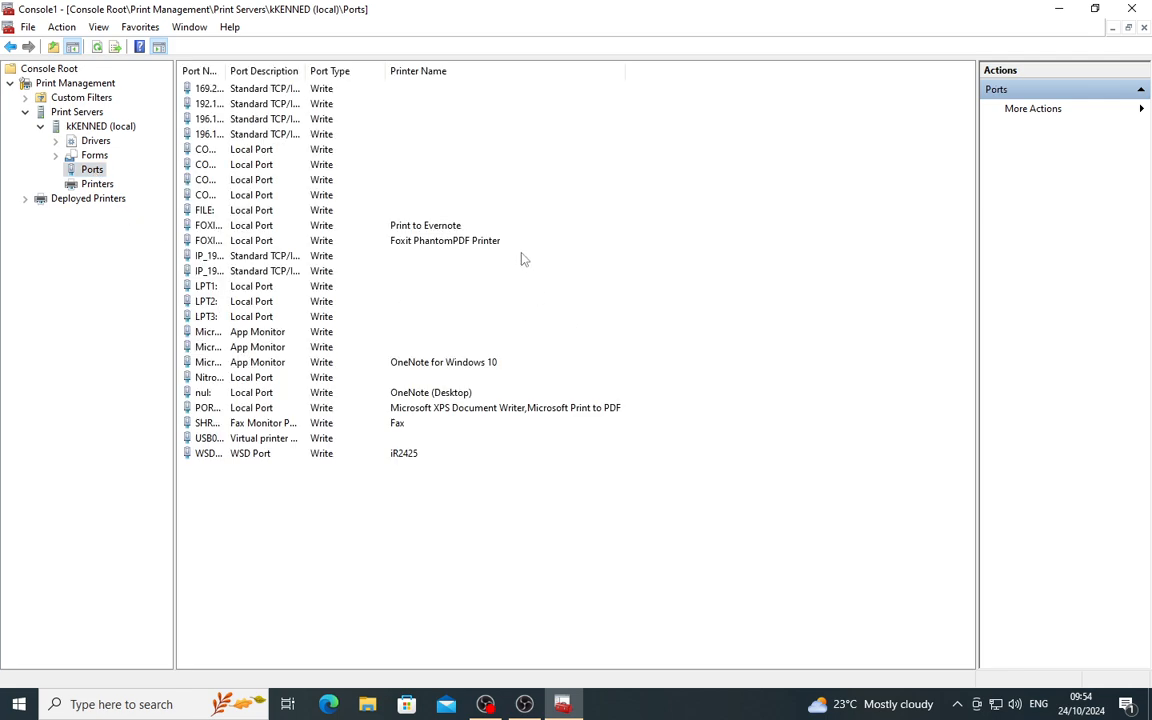
{"action": "left_click_drag", "start_coordinate": [227, 71], "coordinate": [327, 90]}
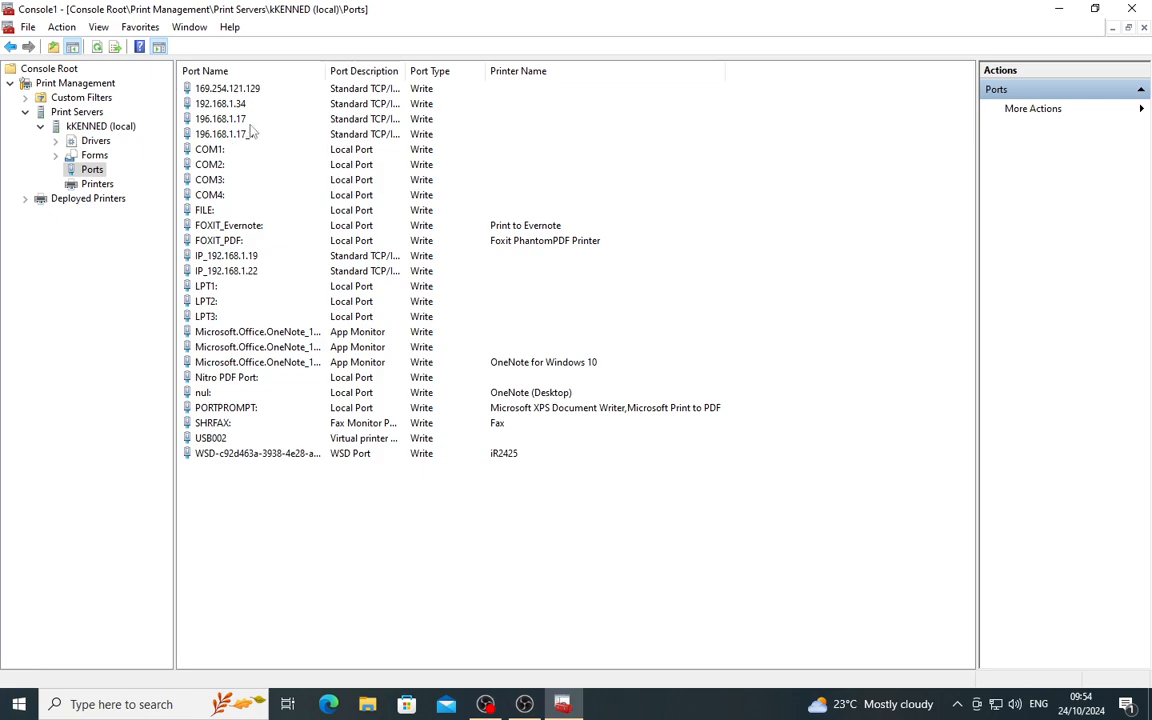
{"action": "left_click", "coordinate": [240, 90]}
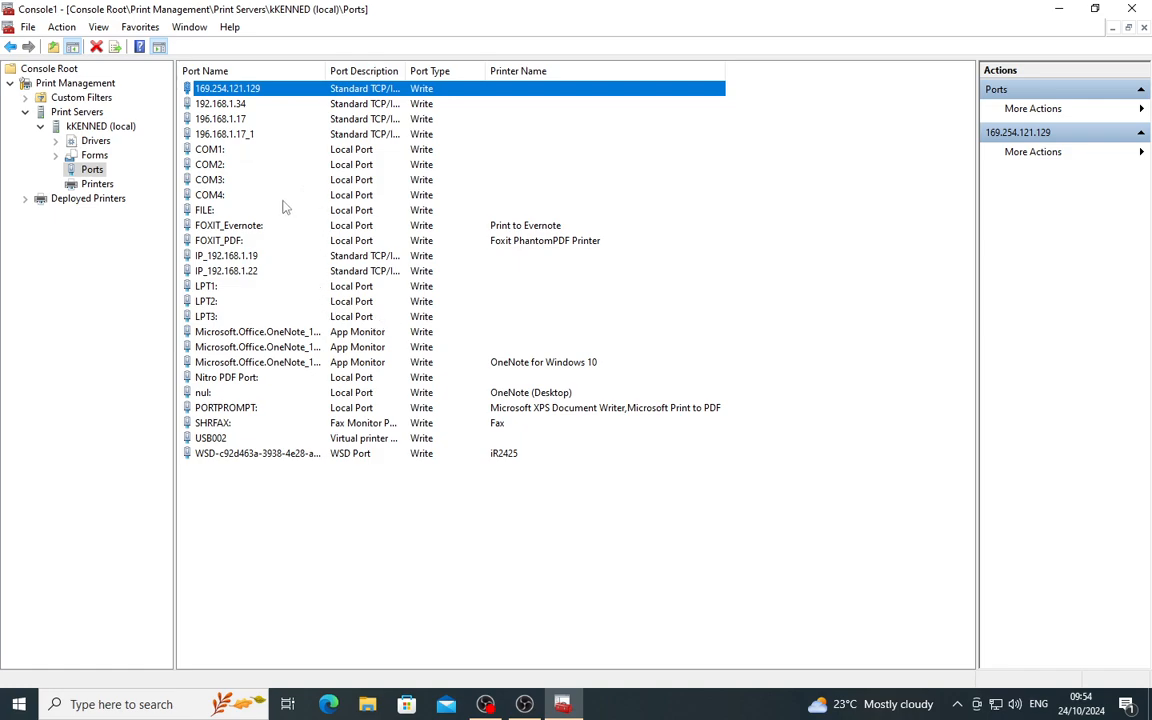
{"action": "right_click", "coordinate": [243, 91]}
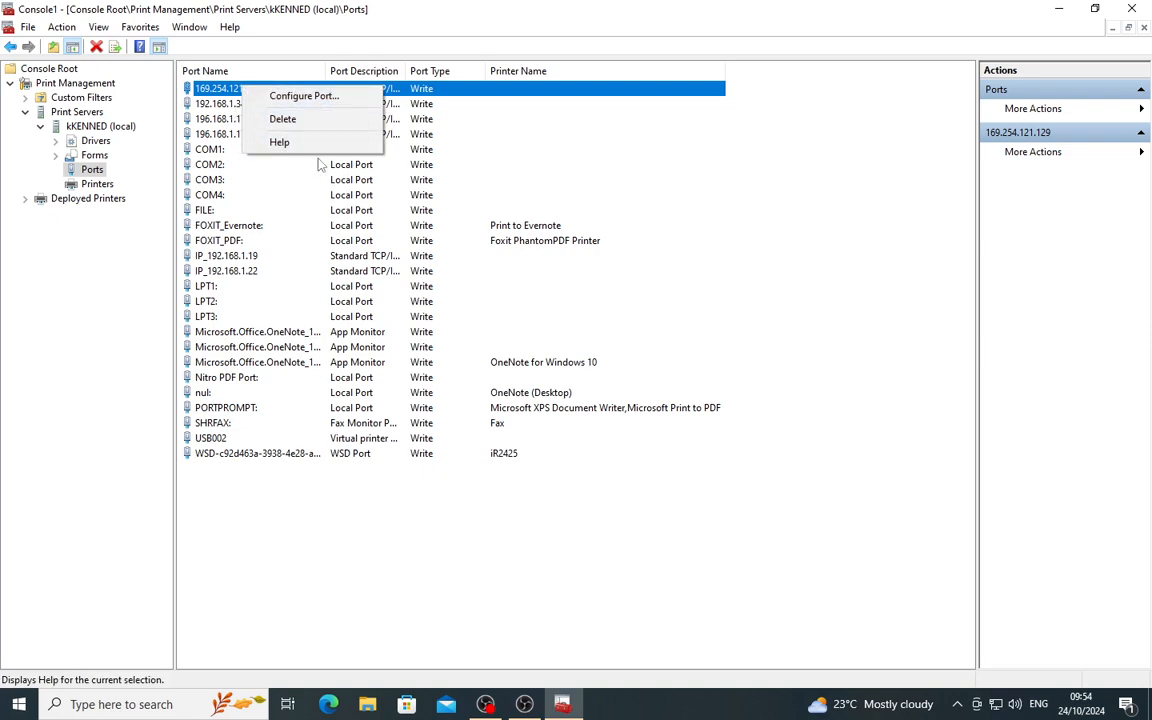
{"action": "left_click", "coordinate": [300, 119]}
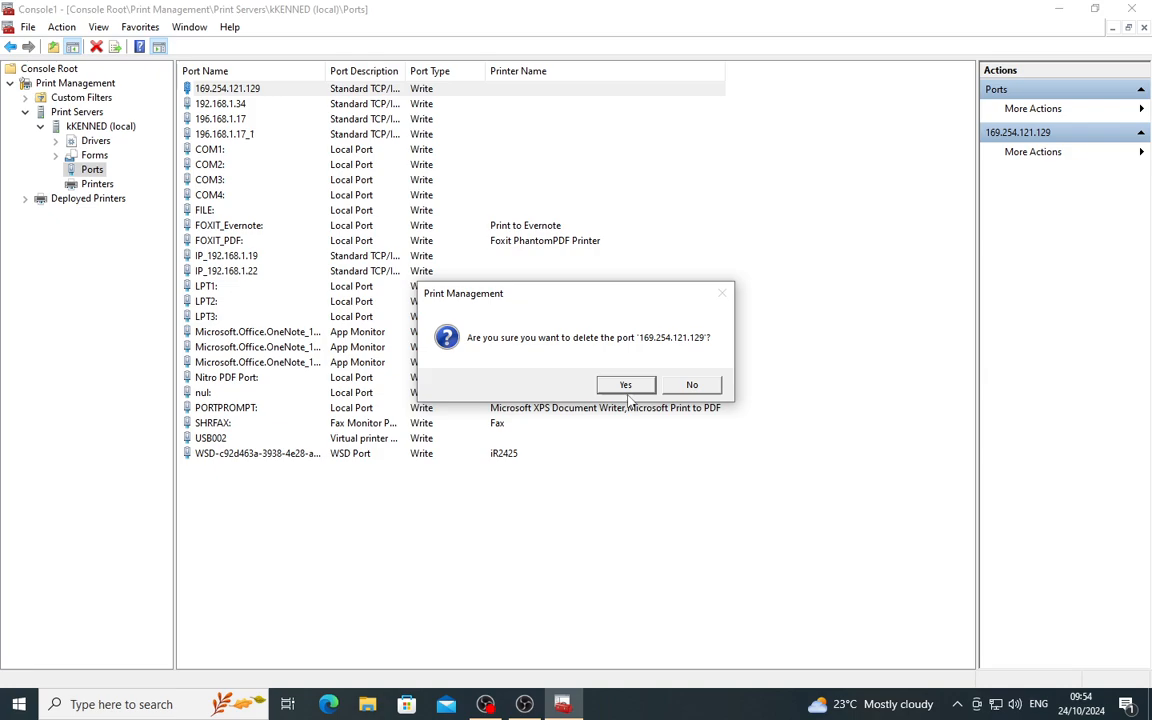
{"action": "key", "text": "Return"}
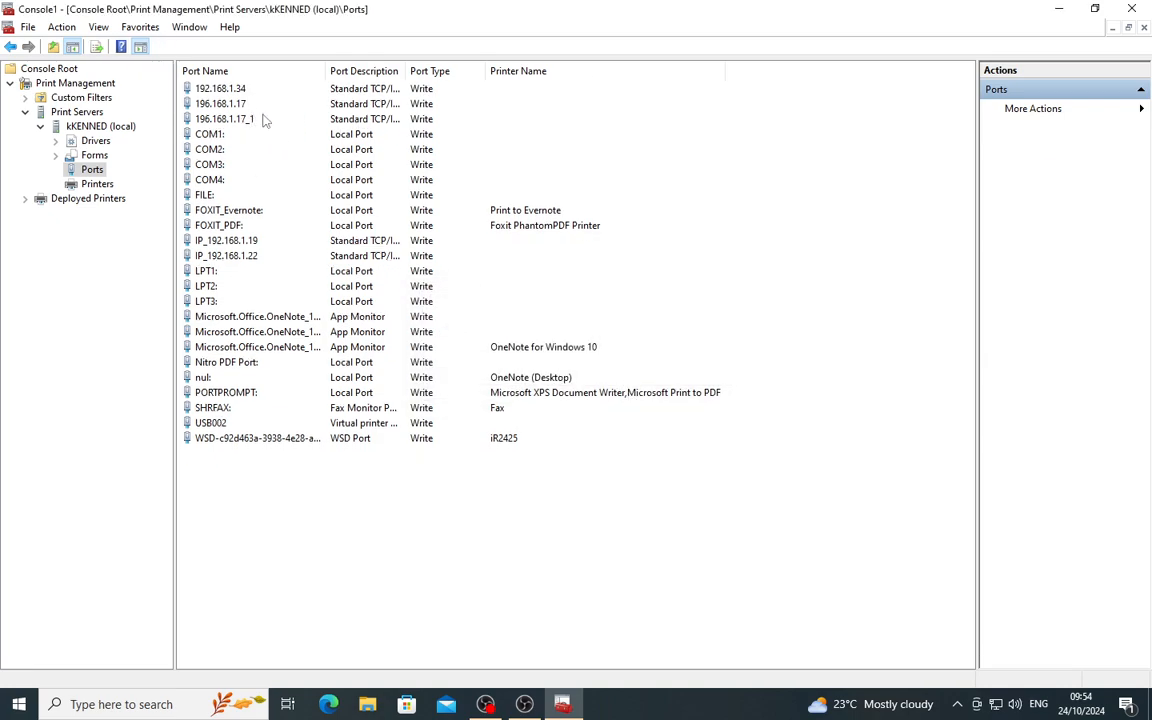
Delete the 196.168.1.17_1 port from the local print server.
{"action": "left_click", "coordinate": [226, 119]}
{"action": "right_click", "coordinate": [226, 119]}
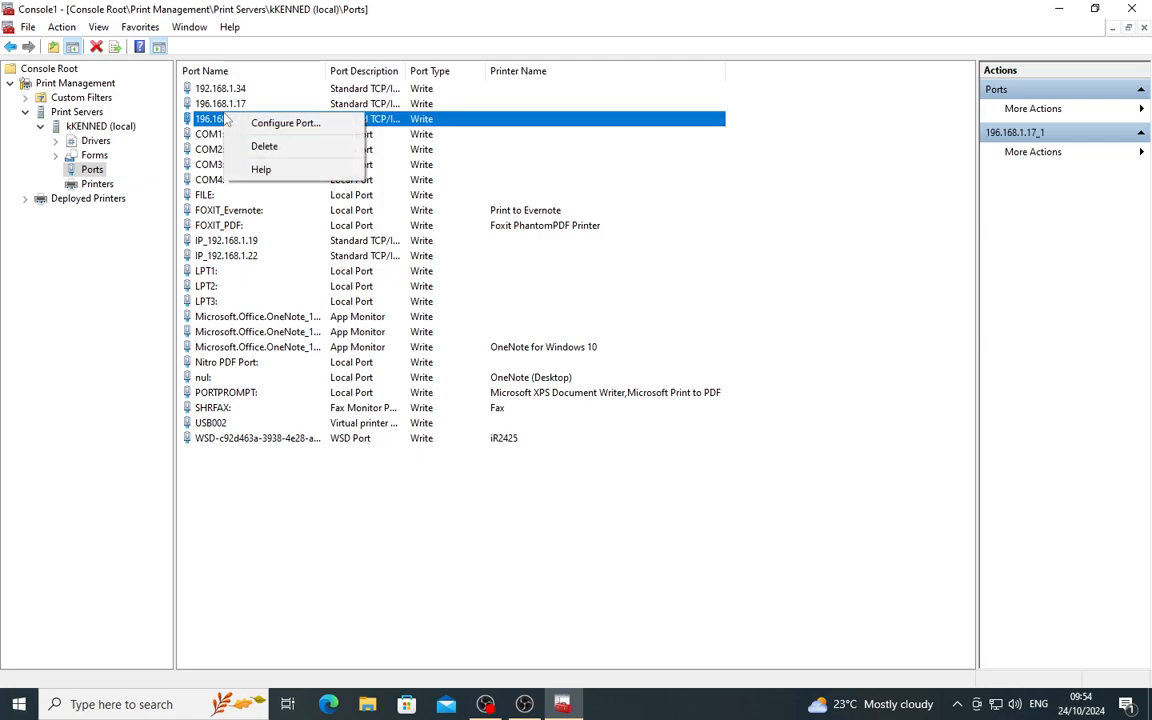
{"action": "left_click", "coordinate": [266, 148]}
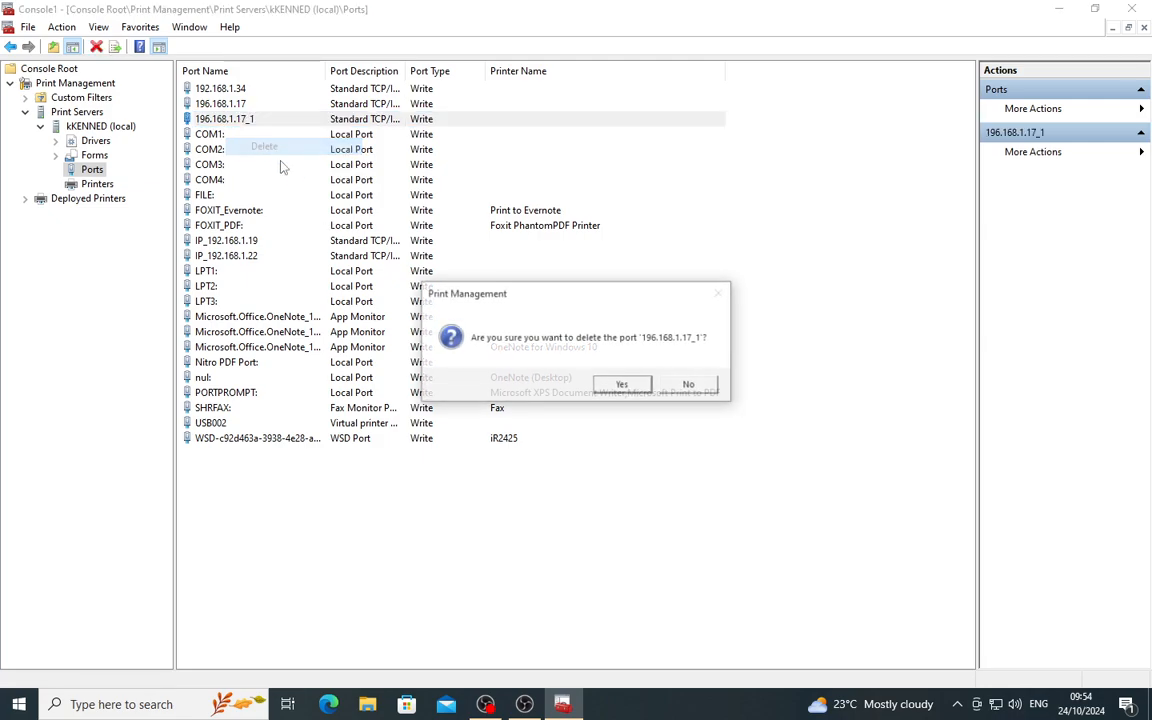
{"action": "left_click", "coordinate": [621, 386]}
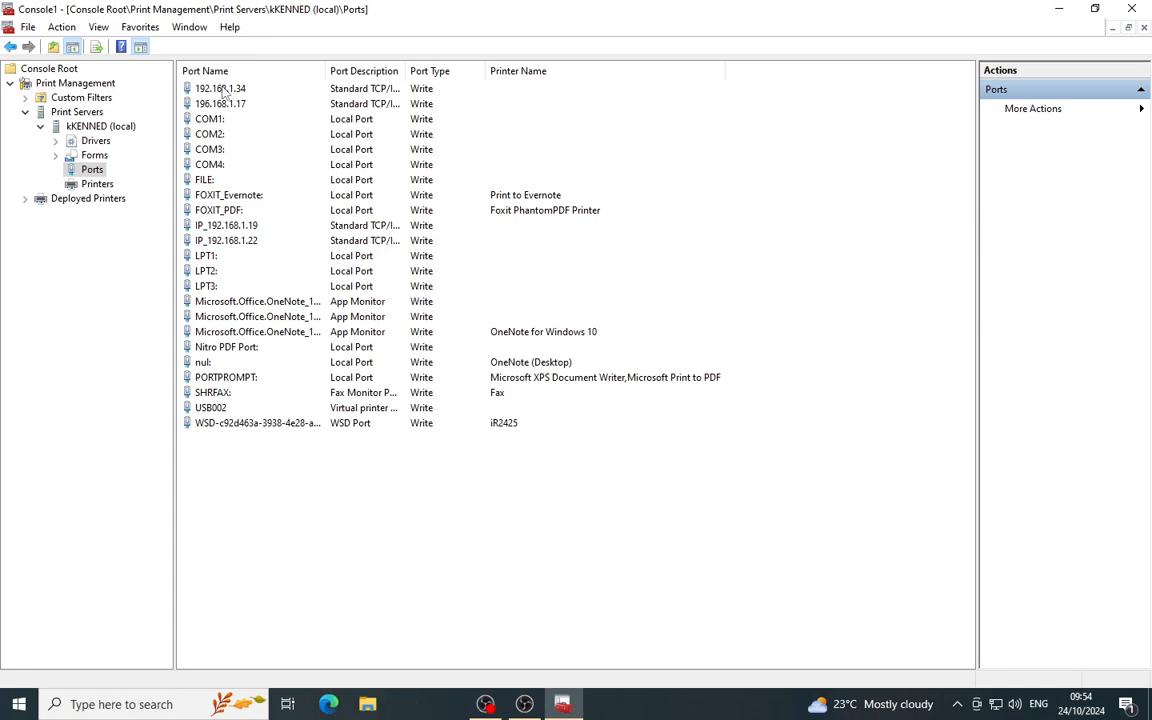
Delete the 192.168.1.34 port from the local print server.
{"action": "left_click", "coordinate": [230, 89]}
{"action": "right_click", "coordinate": [244, 89]}
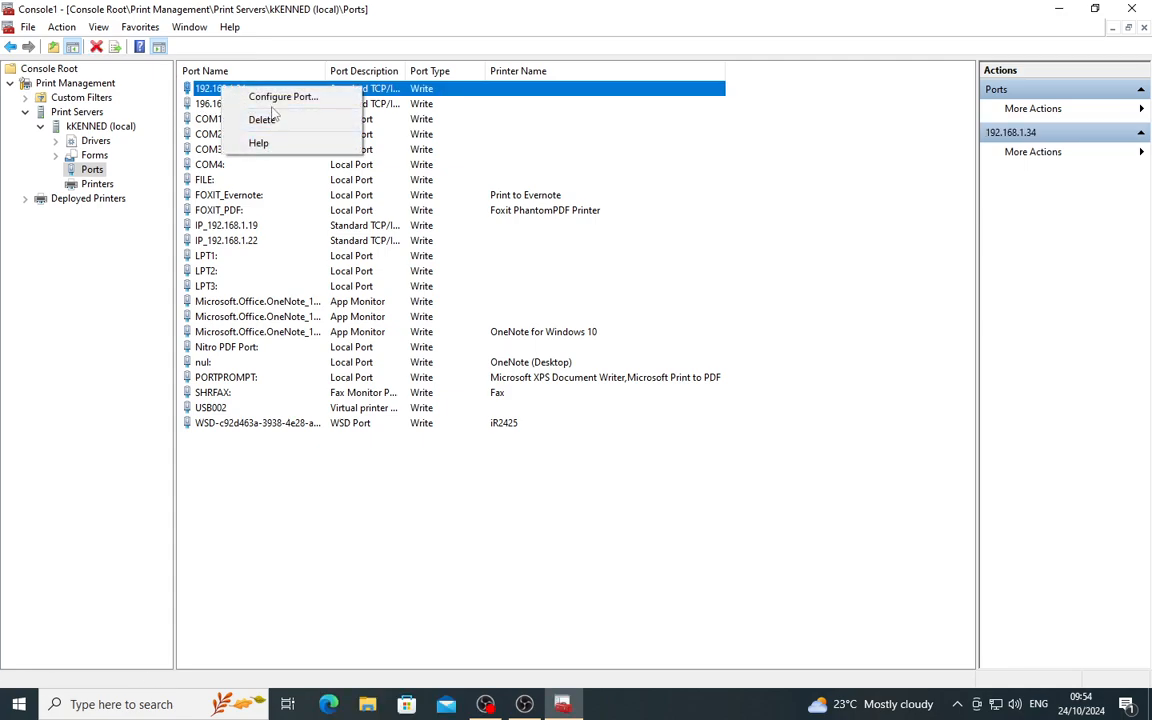
{"action": "left_click", "coordinate": [266, 120]}
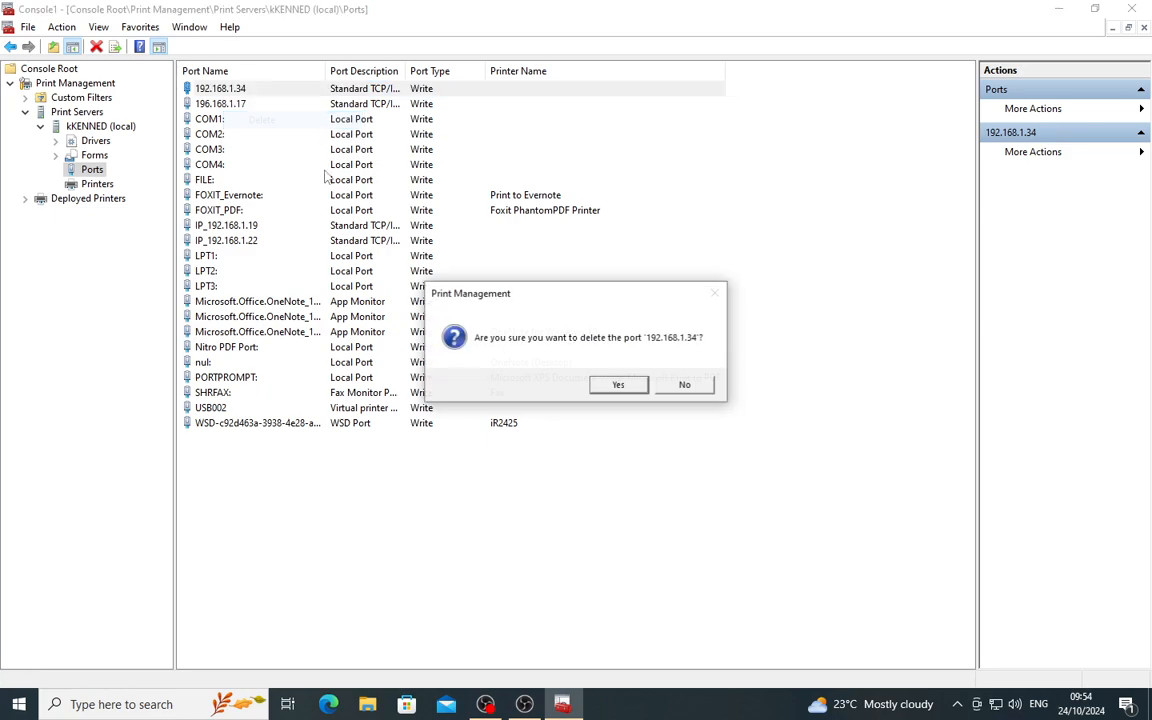
{"action": "left_click", "coordinate": [612, 386]}
Delete the 196.168.1.17 port from the local print server.
{"action": "left_click", "coordinate": [226, 90]}
{"action": "right_click", "coordinate": [244, 90]}
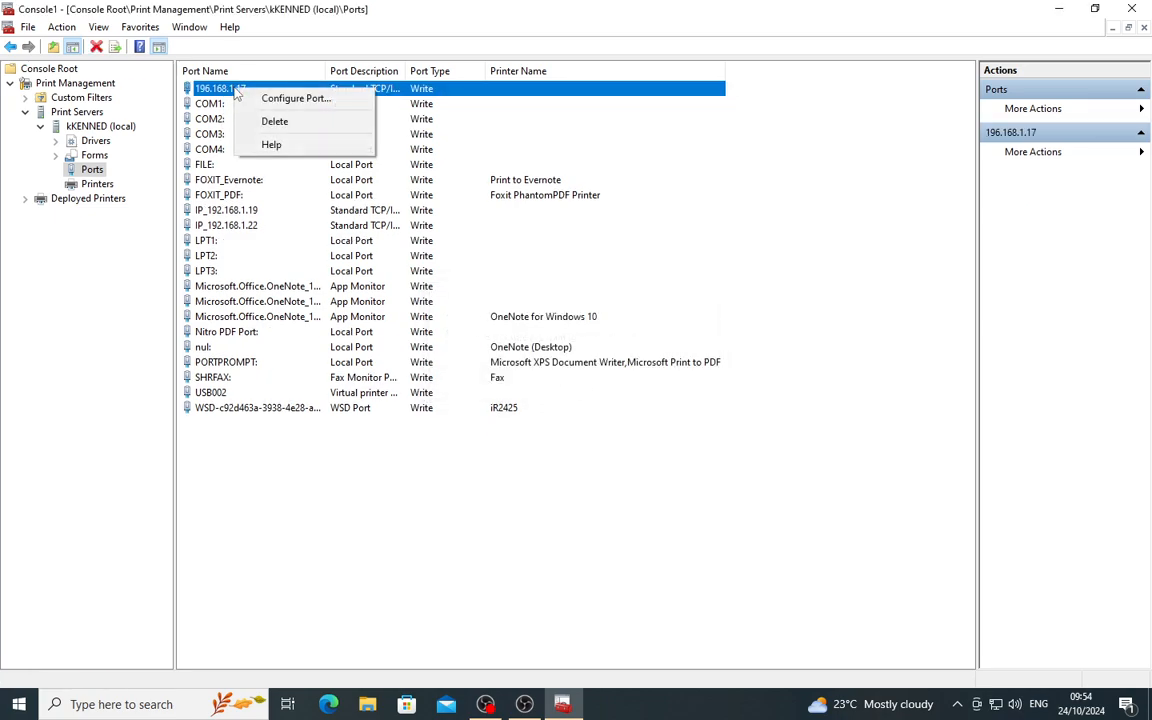
{"action": "left_click", "coordinate": [282, 124]}
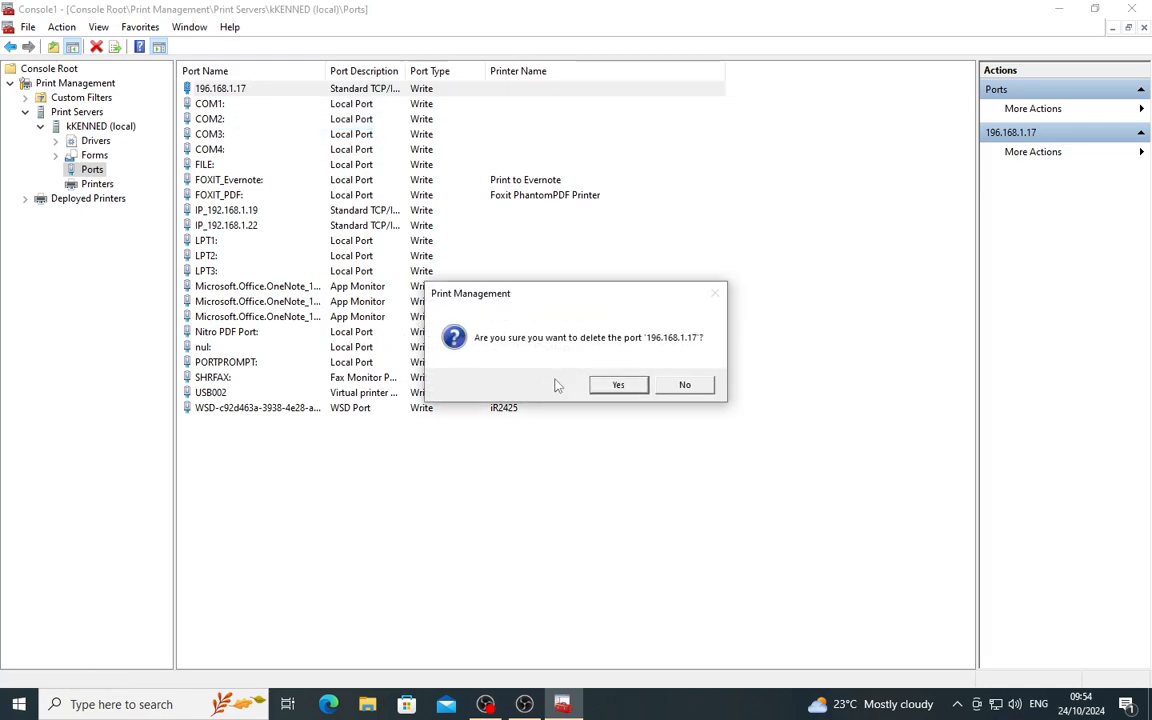
{"action": "left_click", "coordinate": [622, 386]}
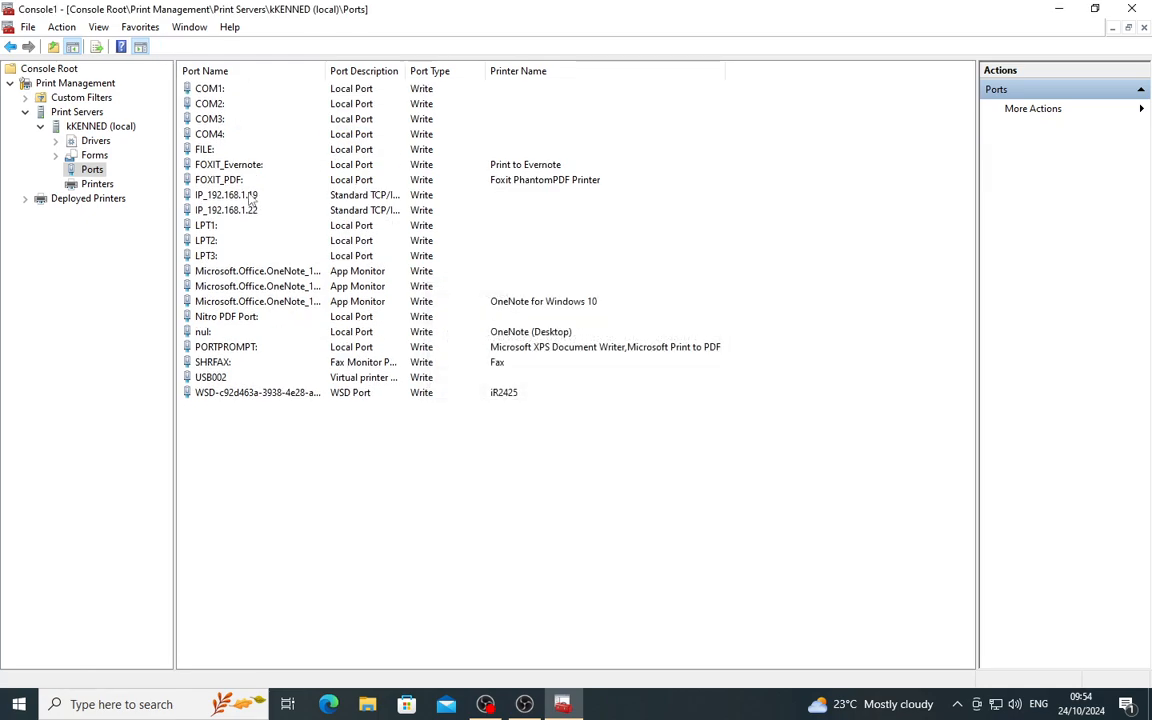
Delete the IP_192.168.1.19 port from the local print server.
{"action": "left_click", "coordinate": [251, 196]}
{"action": "right_click", "coordinate": [253, 197]}
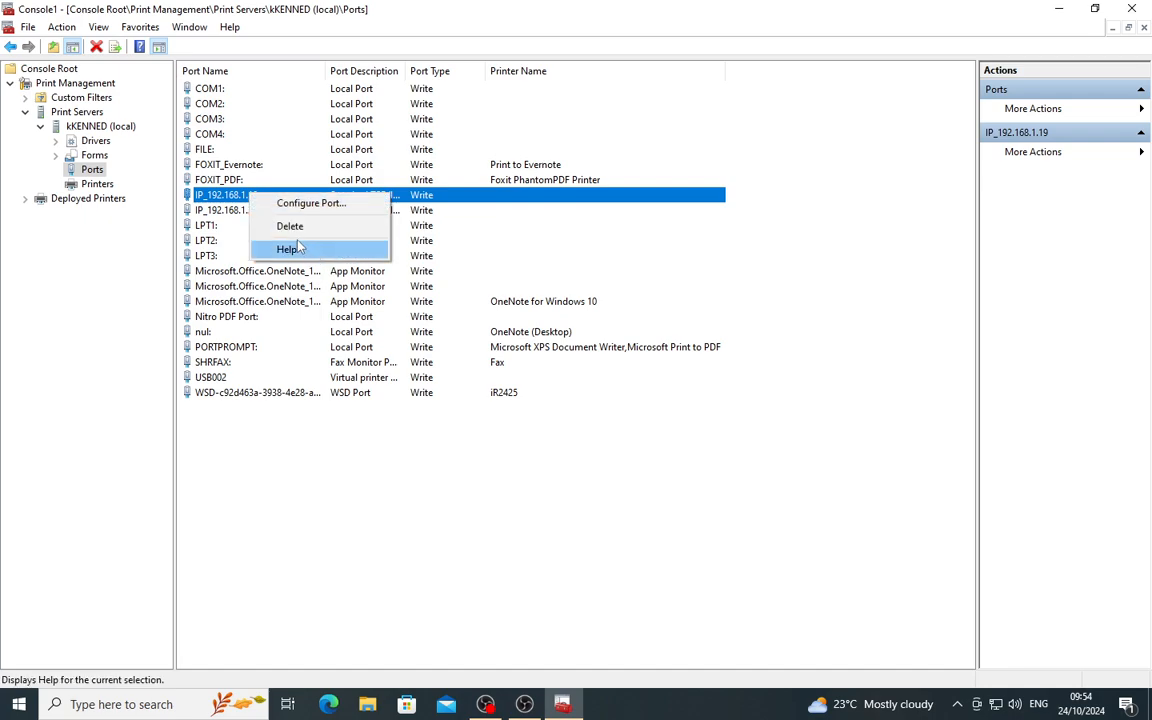
{"action": "left_click", "coordinate": [290, 227]}
{"action": "left_click", "coordinate": [620, 386]}
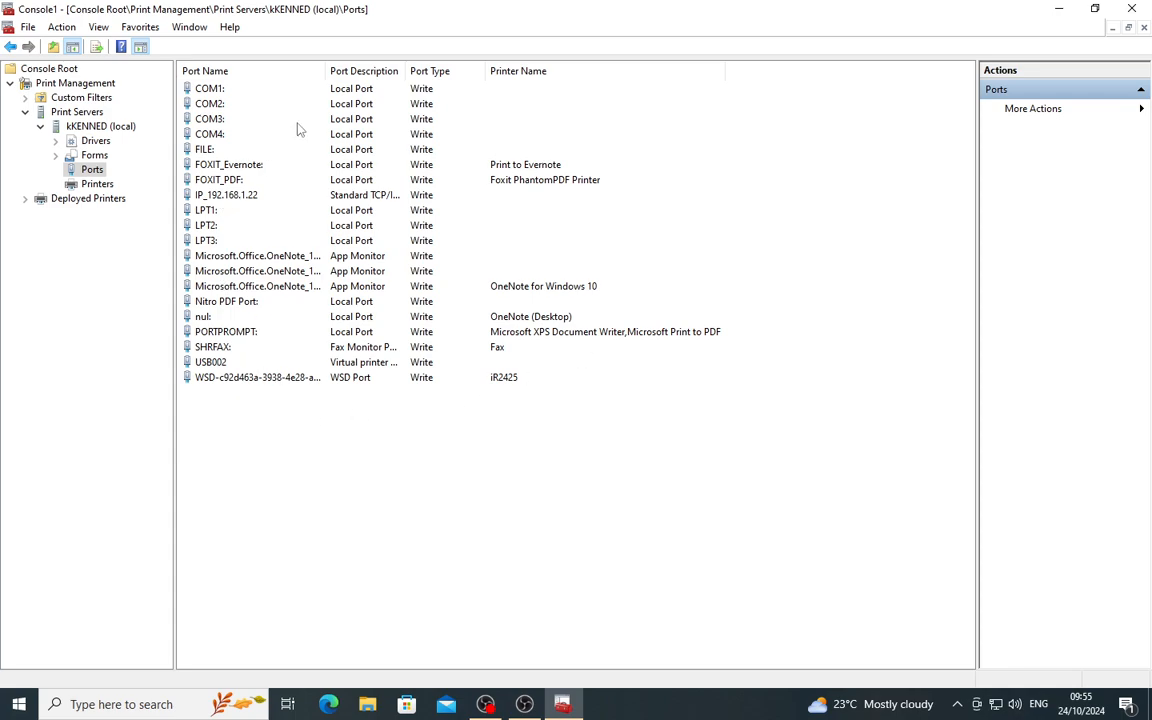
Close the management console without saving its settings to Console1.
{"action": "left_click", "coordinate": [465, 492]}
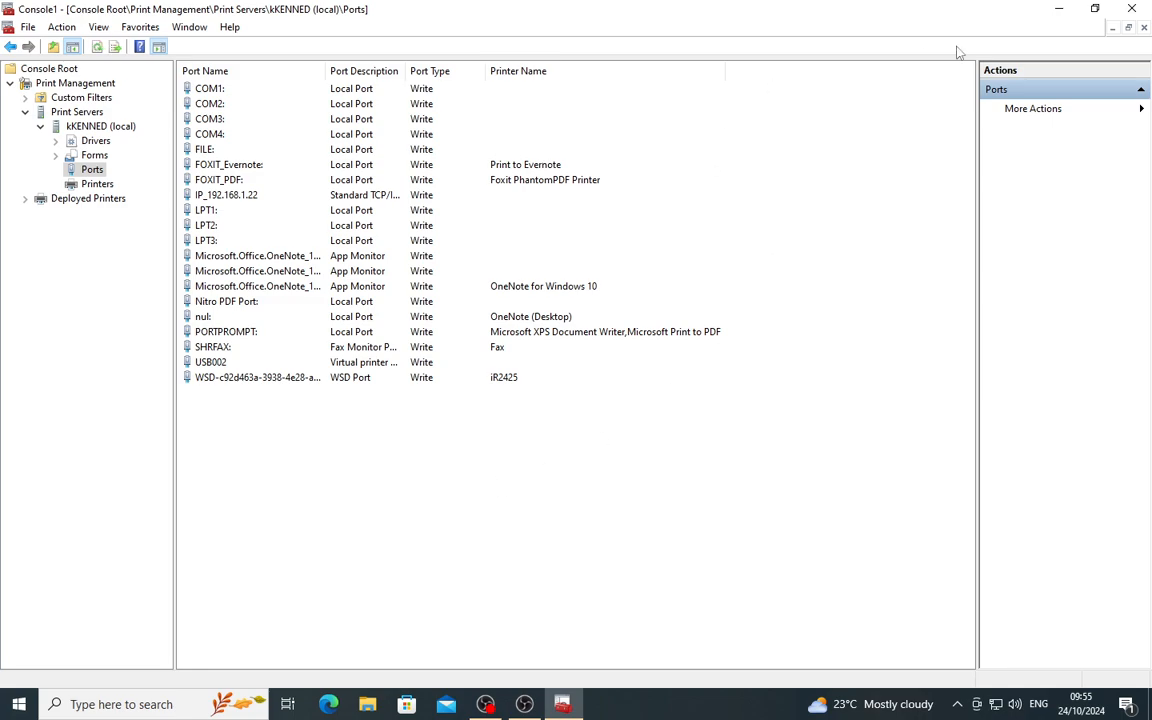
{"action": "left_click", "coordinate": [1136, 9]}
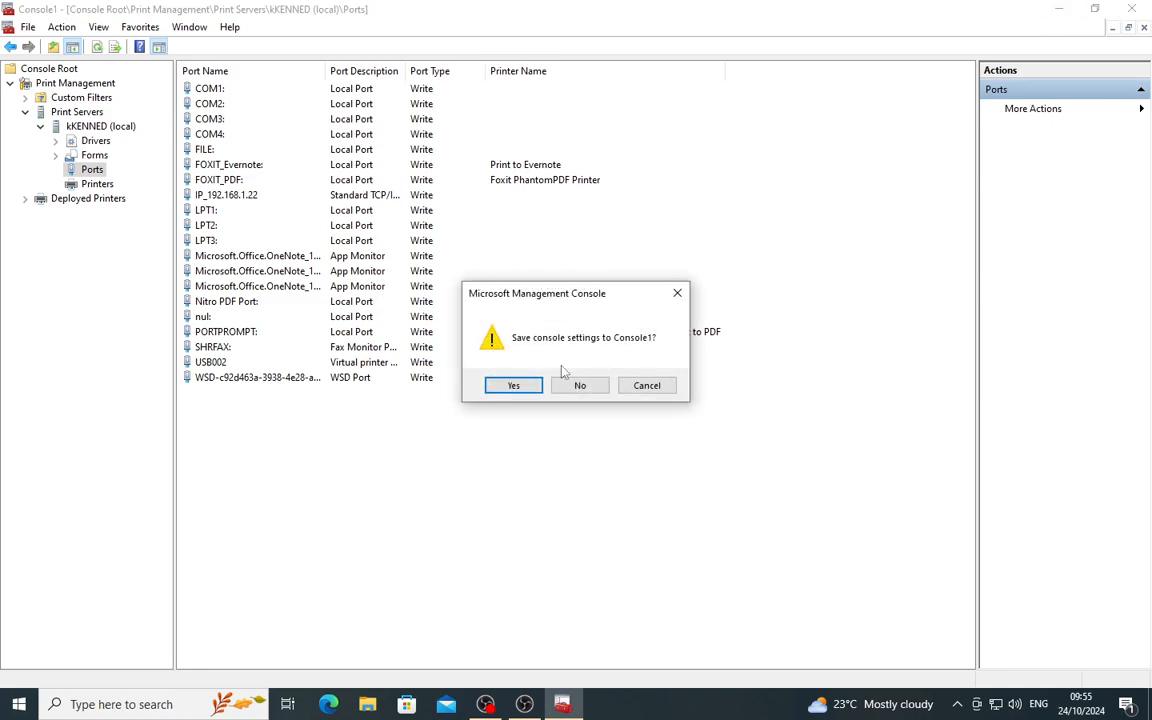
{"action": "left_click", "coordinate": [584, 385]}
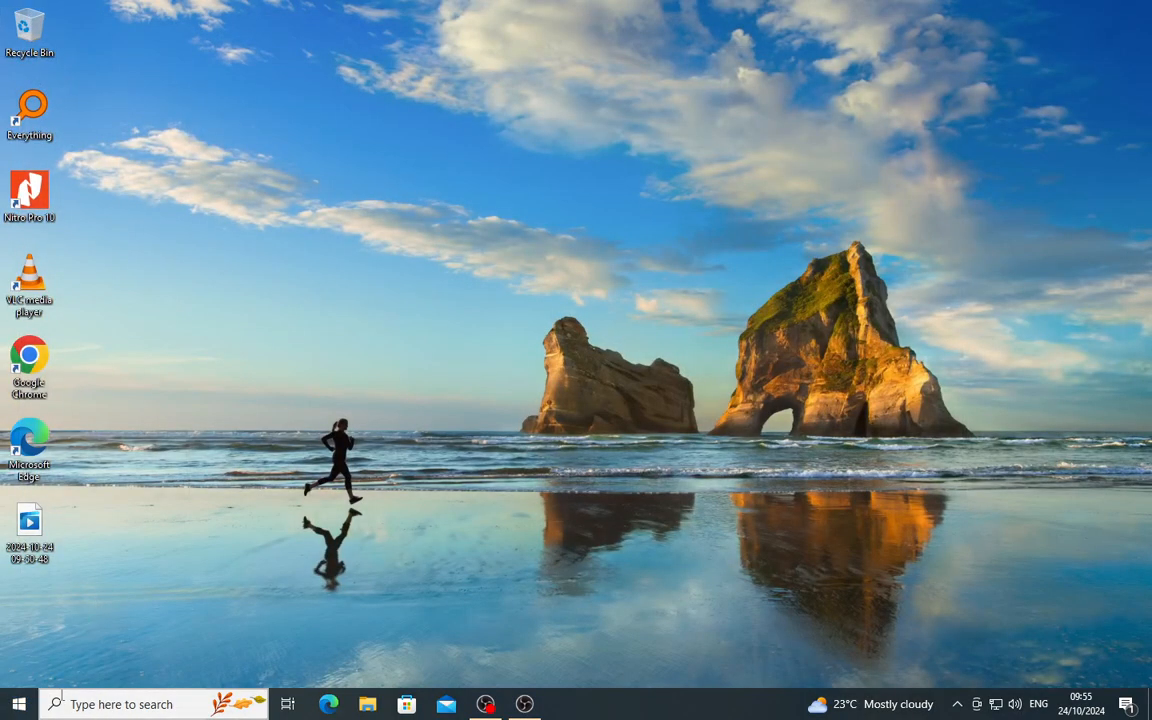
Find and open the Control Panel and view its devices and printers.
{"action": "left_click", "coordinate": [92, 703]}
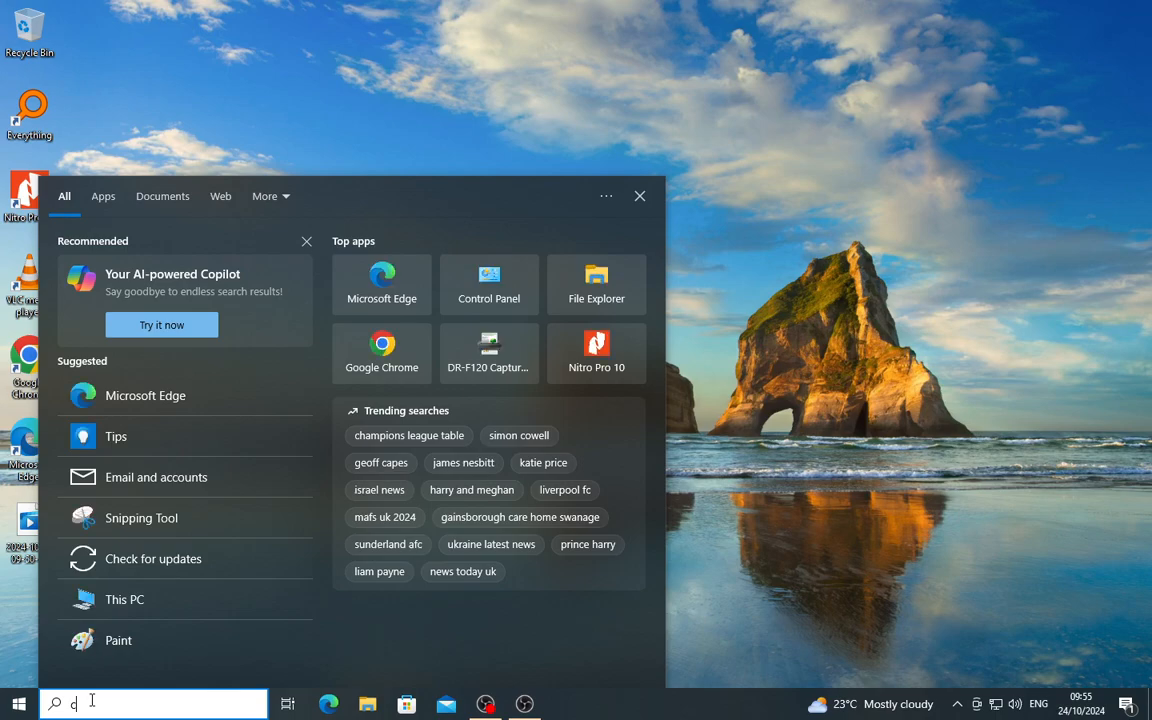
{"action": "type", "text": "con"}
{"action": "key", "text": "Return"}
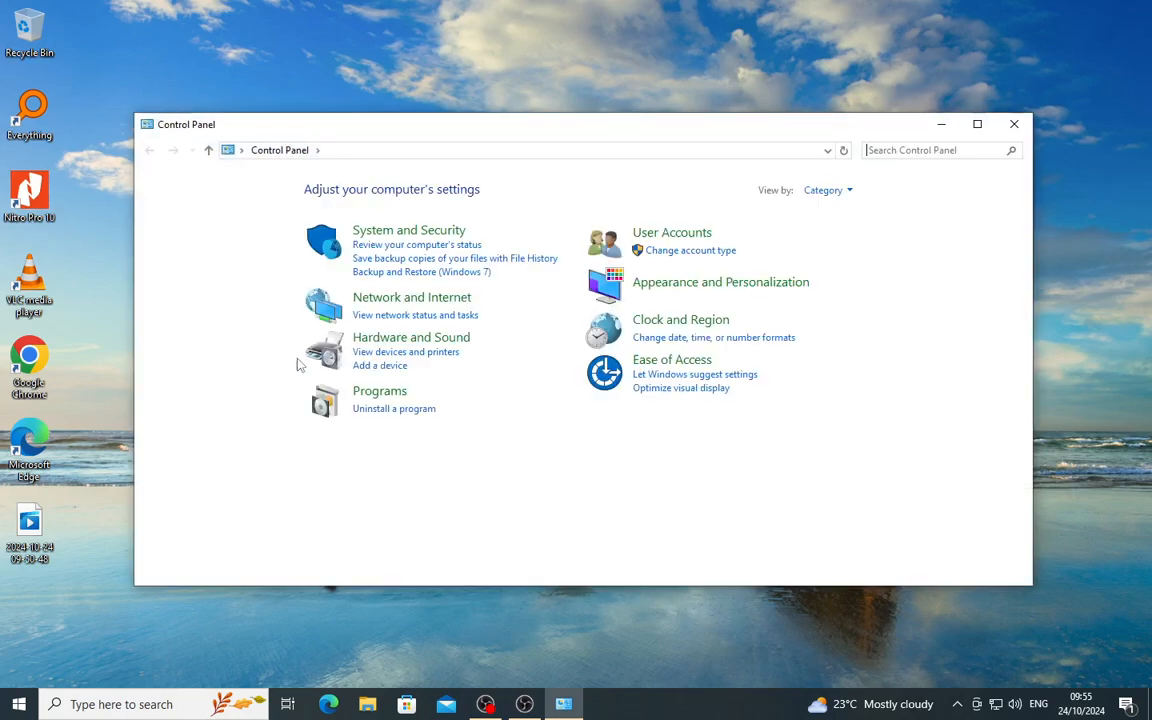
{"action": "left_click", "coordinate": [388, 352]}
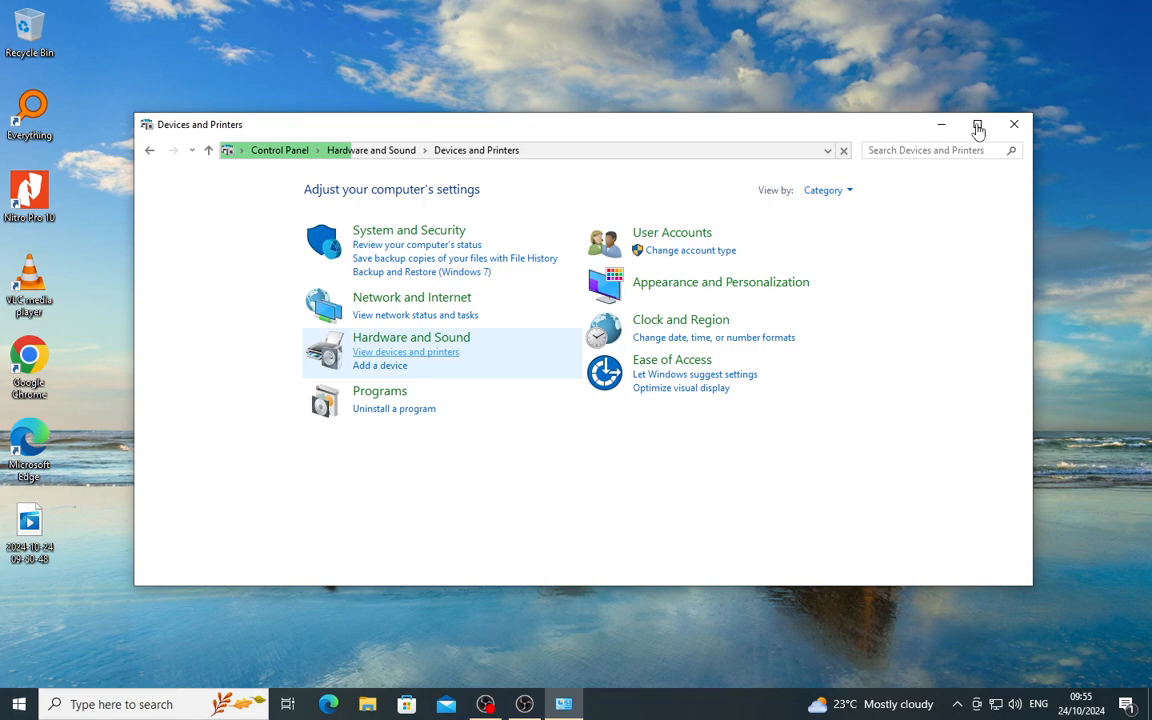
{"action": "right_click", "coordinate": [1070, 265]}
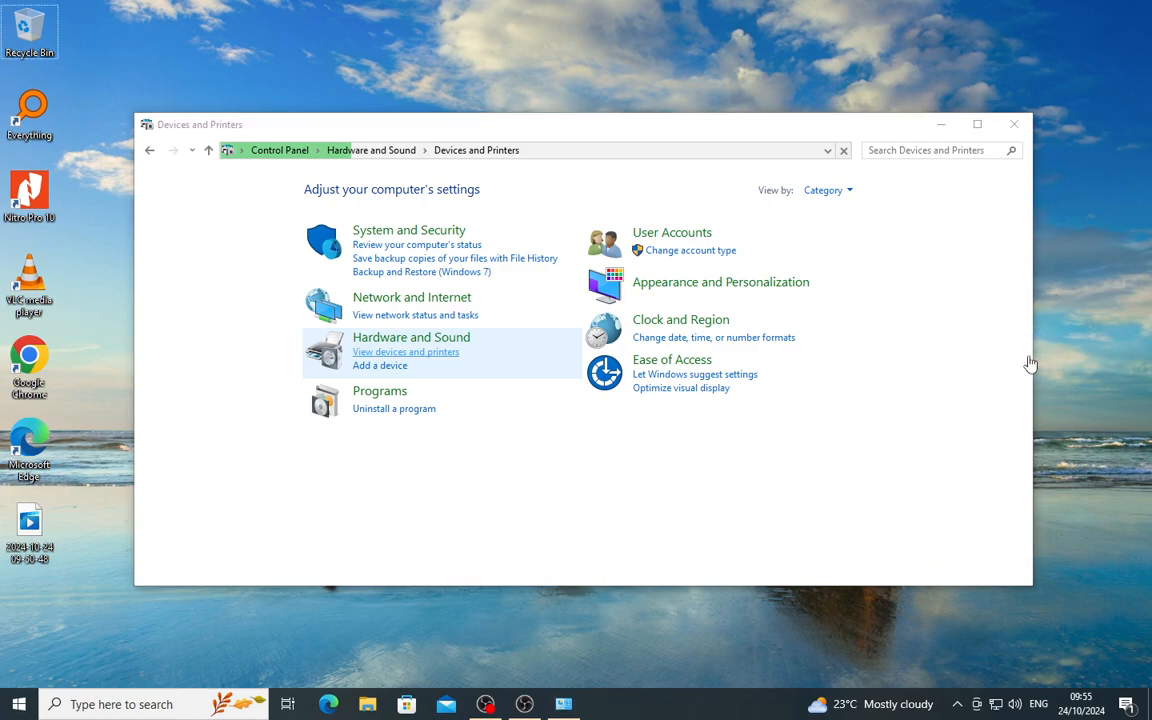
{"action": "left_click", "coordinate": [1005, 327]}
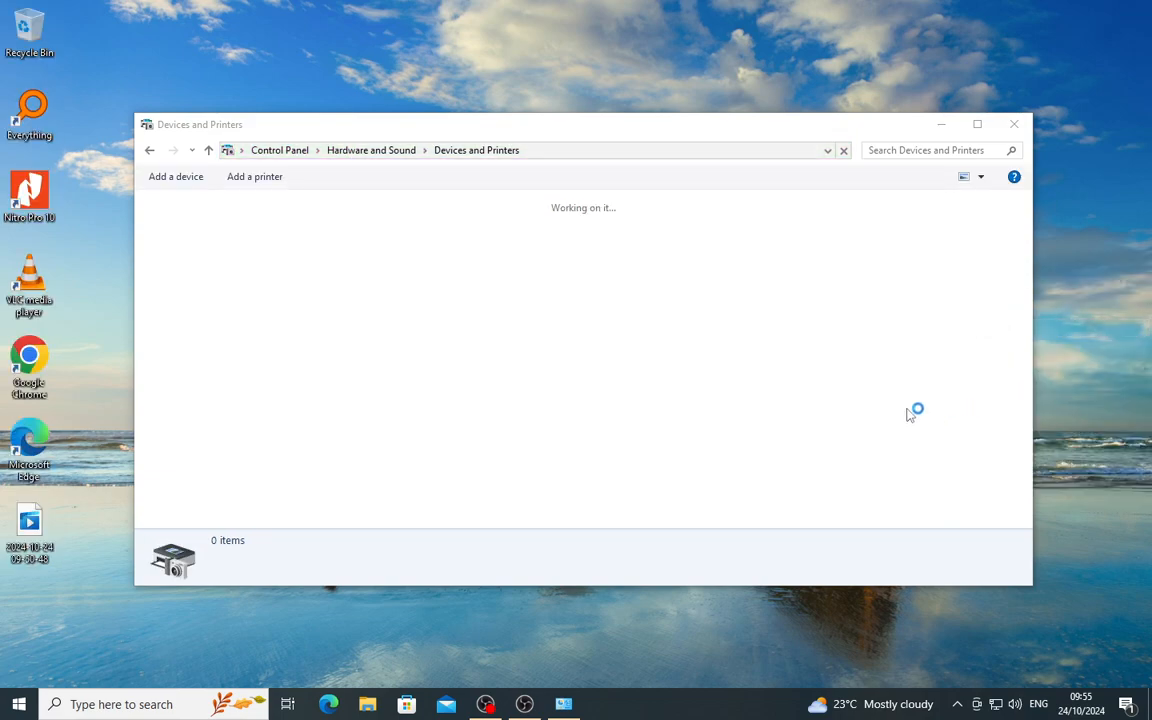
{"action": "right_click", "coordinate": [1140, 310]}
{"action": "left_click", "coordinate": [1000, 373]}
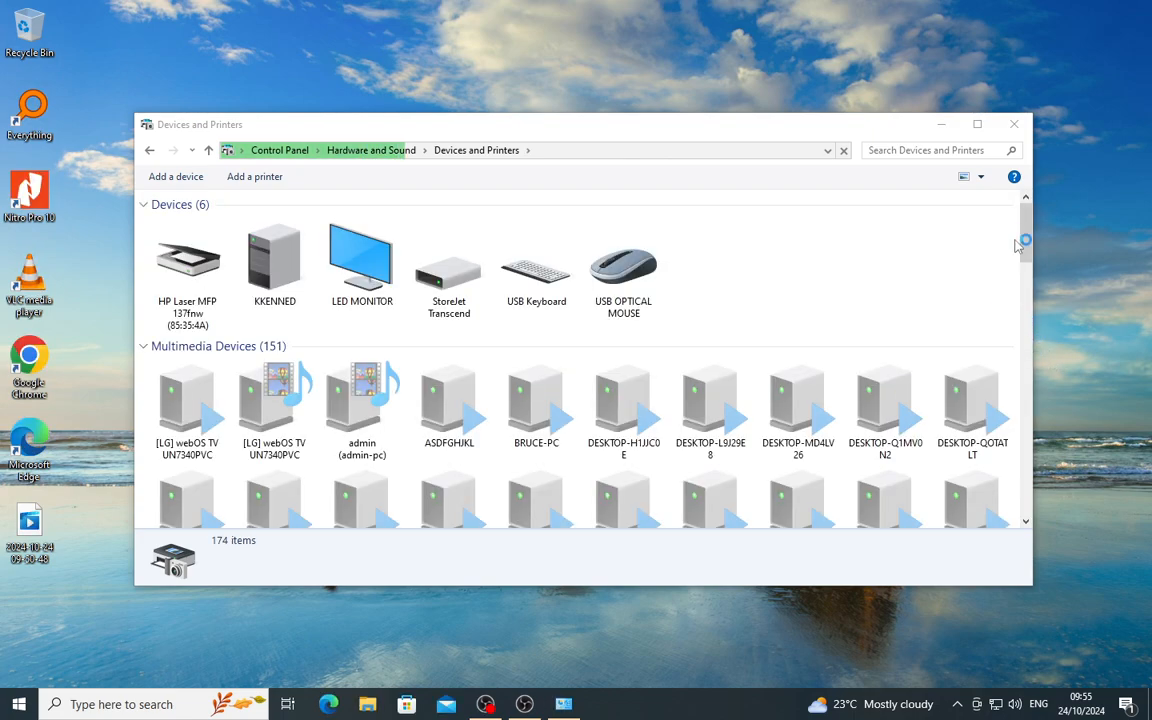
Maximize the Devices and Printers window, check the Printers group for the deleted printers, and close the window.
{"action": "left_click", "coordinate": [977, 124]}
{"action": "left_click_drag", "start_coordinate": [1148, 148], "coordinate": [1070, 478]}
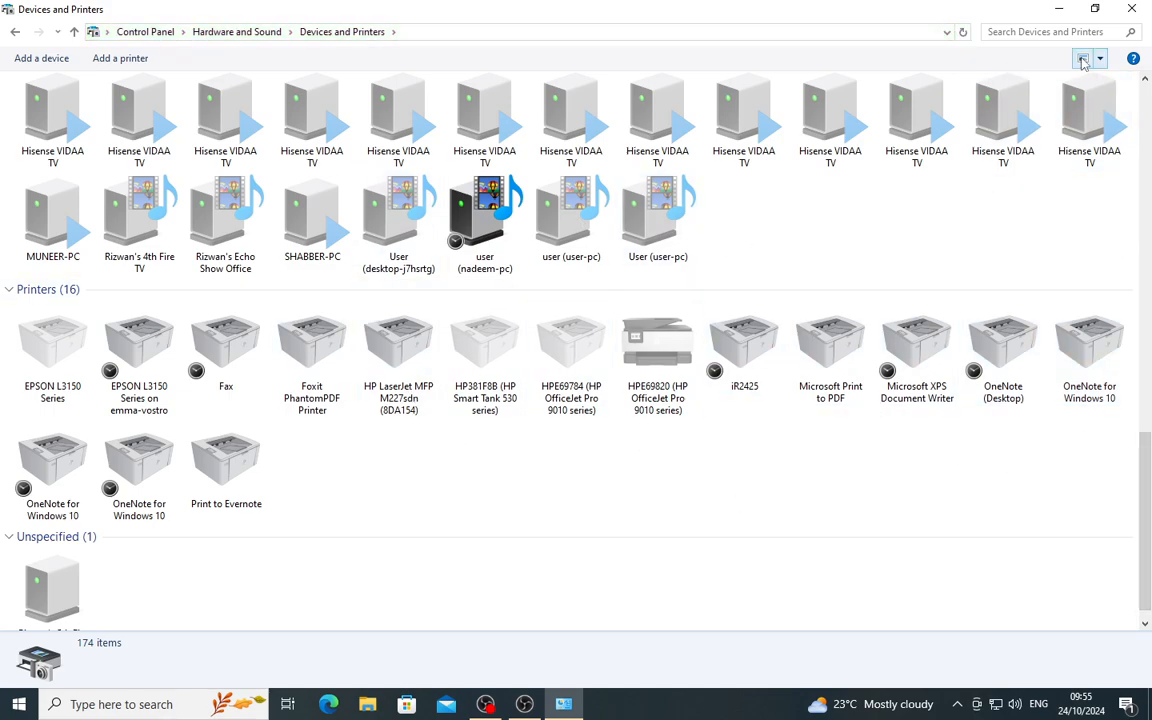
{"action": "left_click", "coordinate": [1131, 8]}
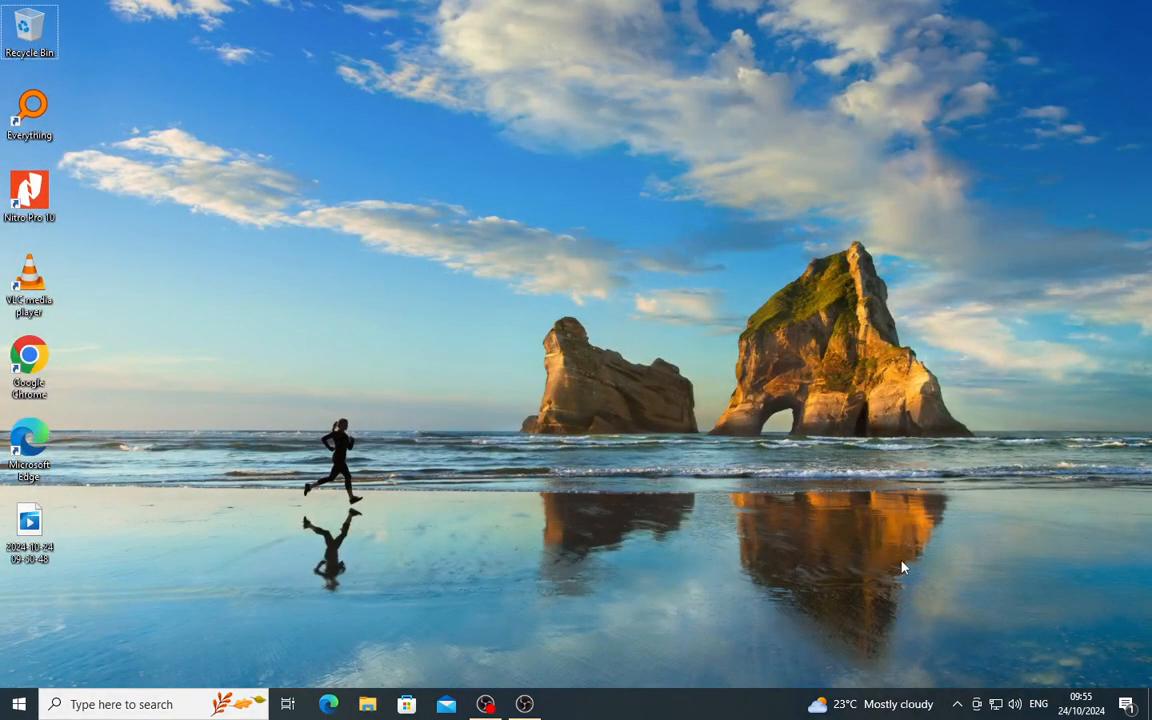
{"action": "left_click", "coordinate": [957, 704]}
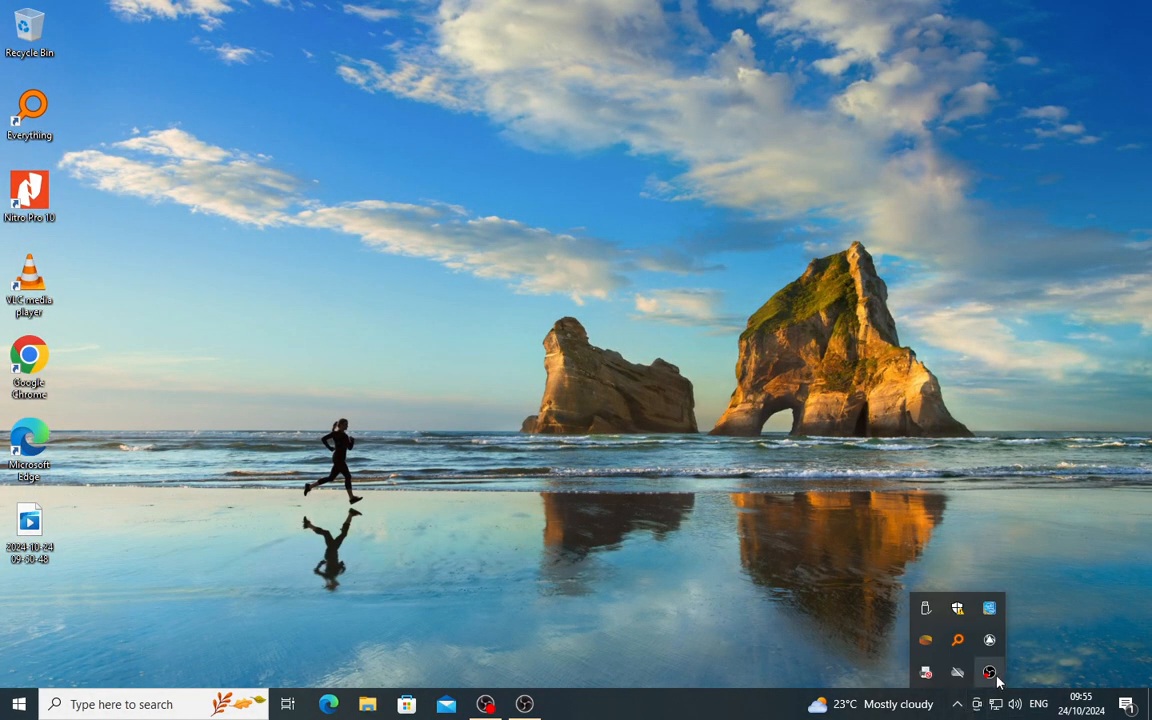